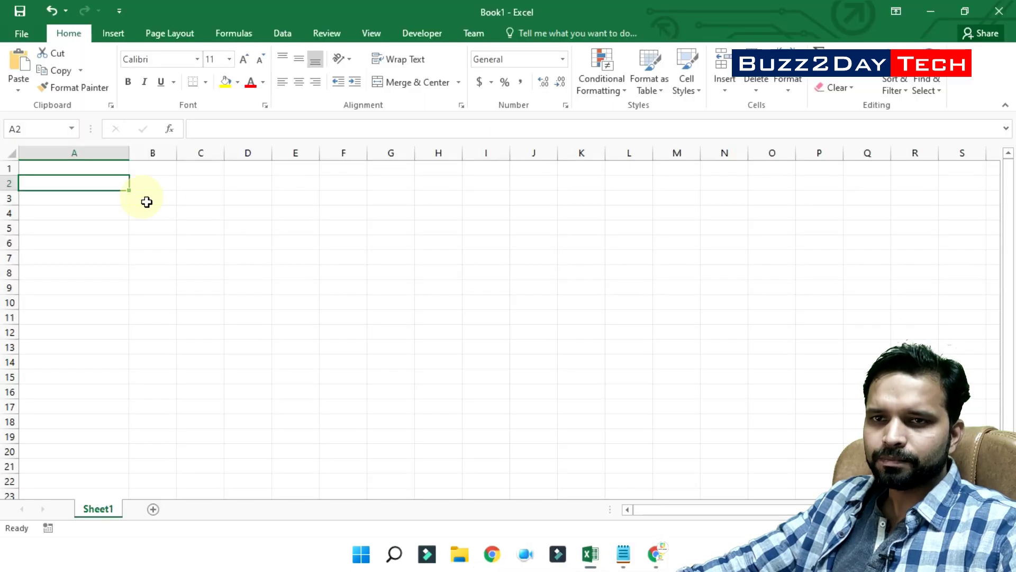
Enter the amount 25698.56 in cell A4
left_click(112, 214)
double_click(112, 216)
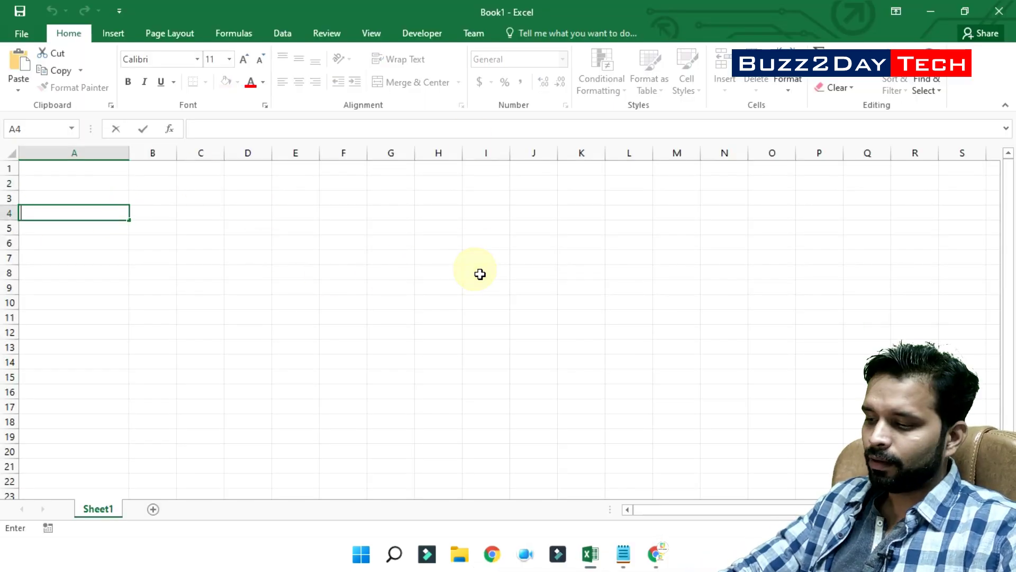
type("2569")
type("8")
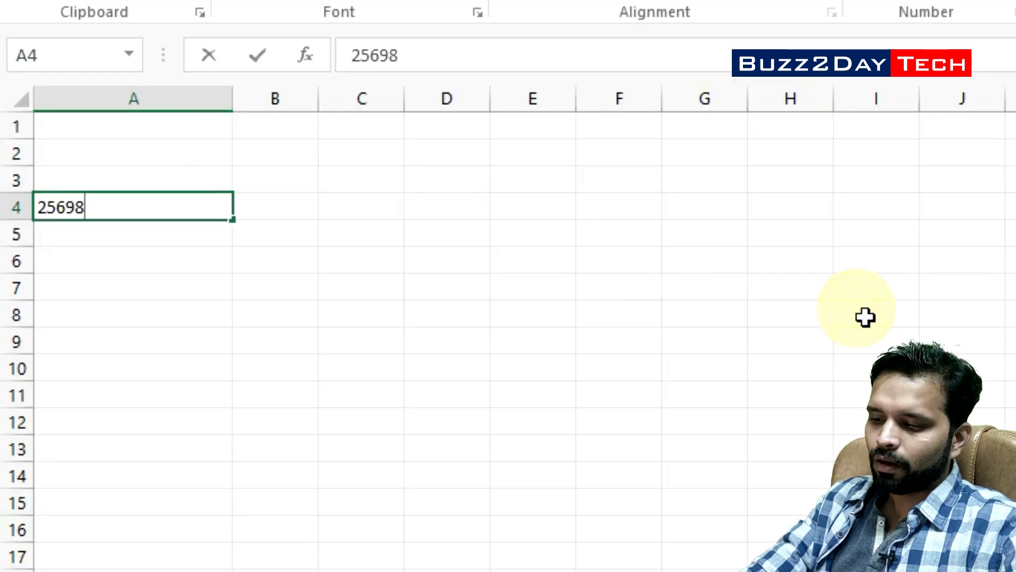
type(".56")
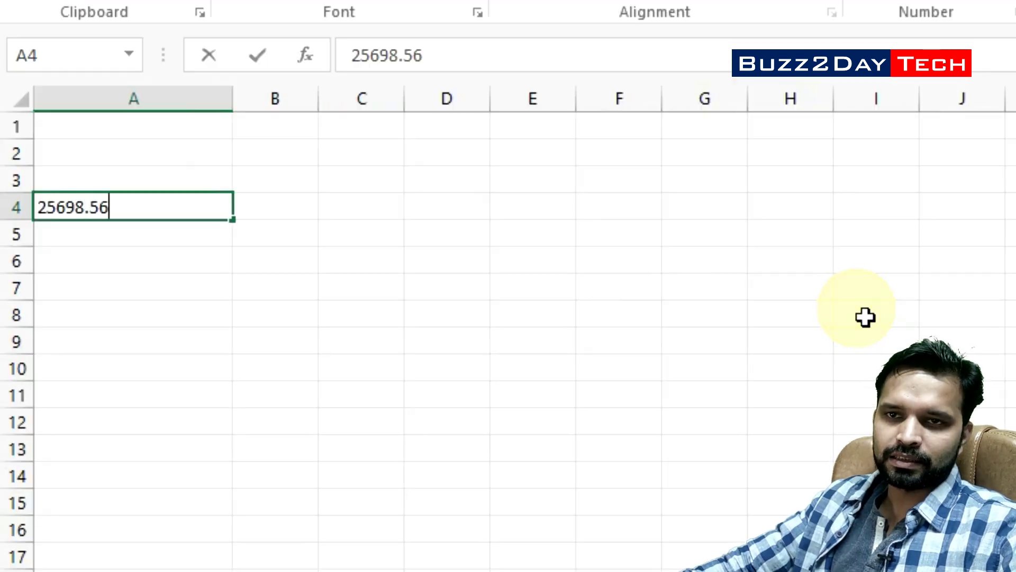
key("Return")
left_click(137, 206)
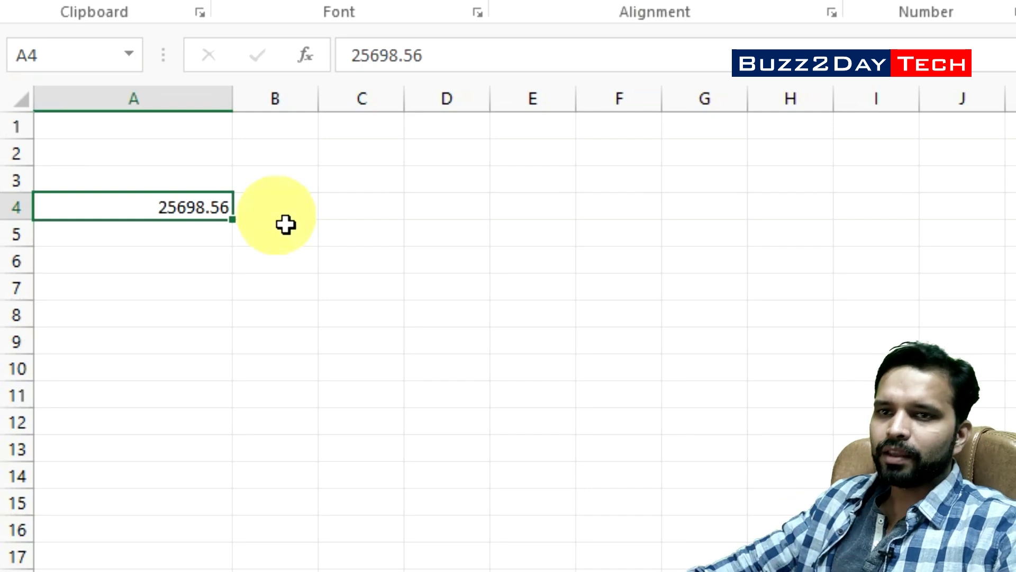
Enter the formula =SpellNumber(A4) in cell C4 to convert the amount into words
left_click(346, 209)
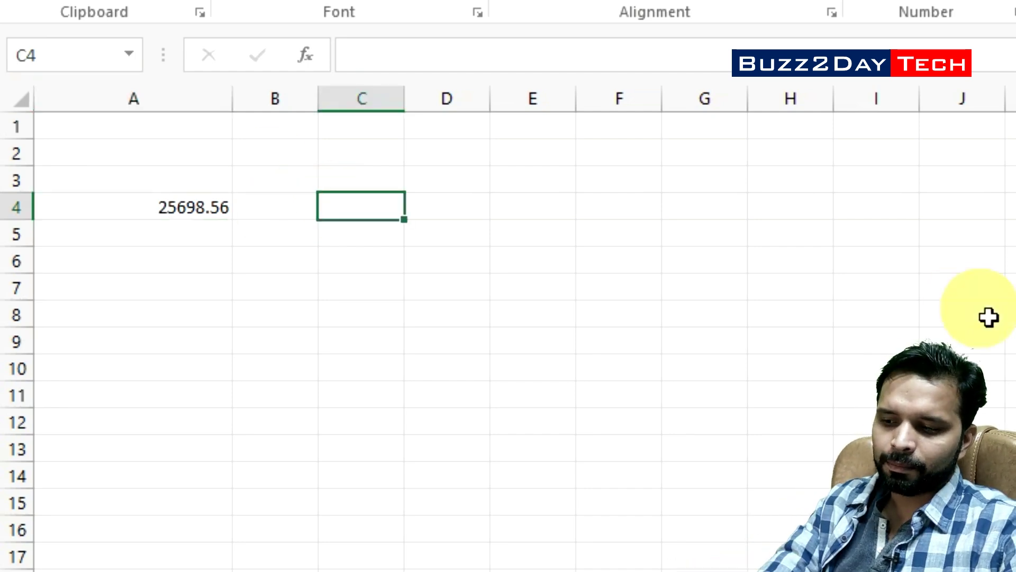
type("=spee")
key("BackSpace")
key("Tab")
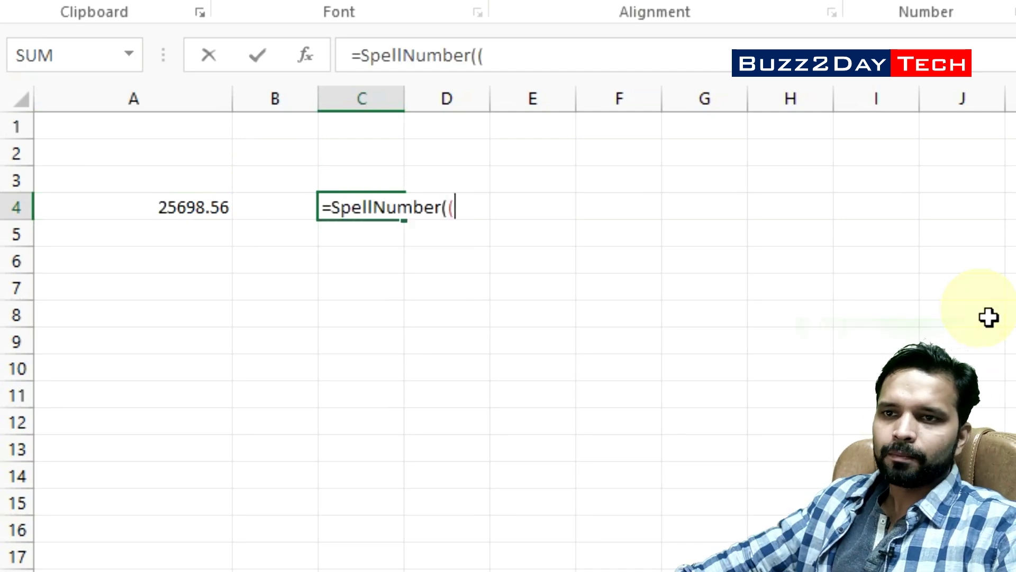
left_click(125, 206)
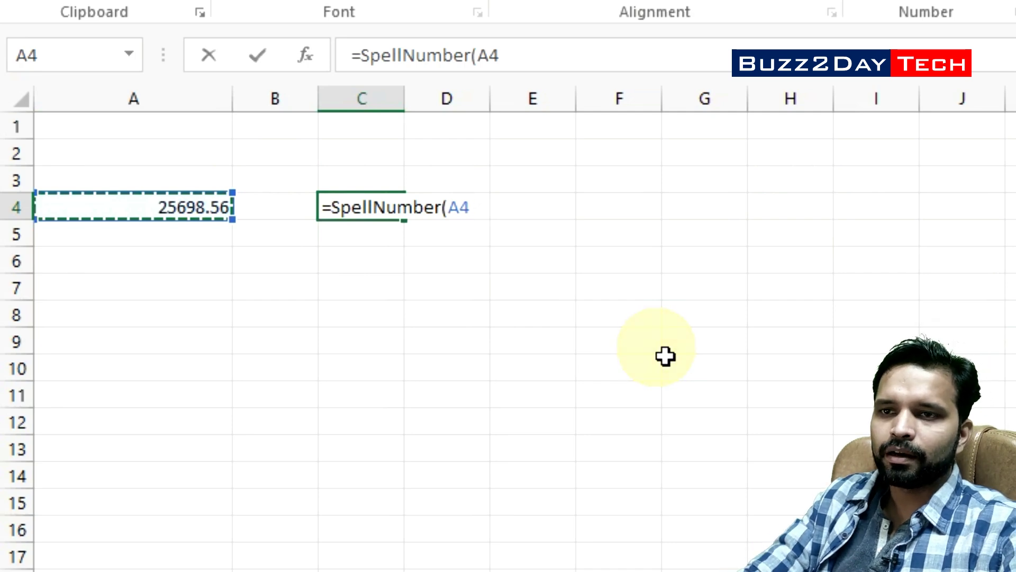
type(")")
key("Return")
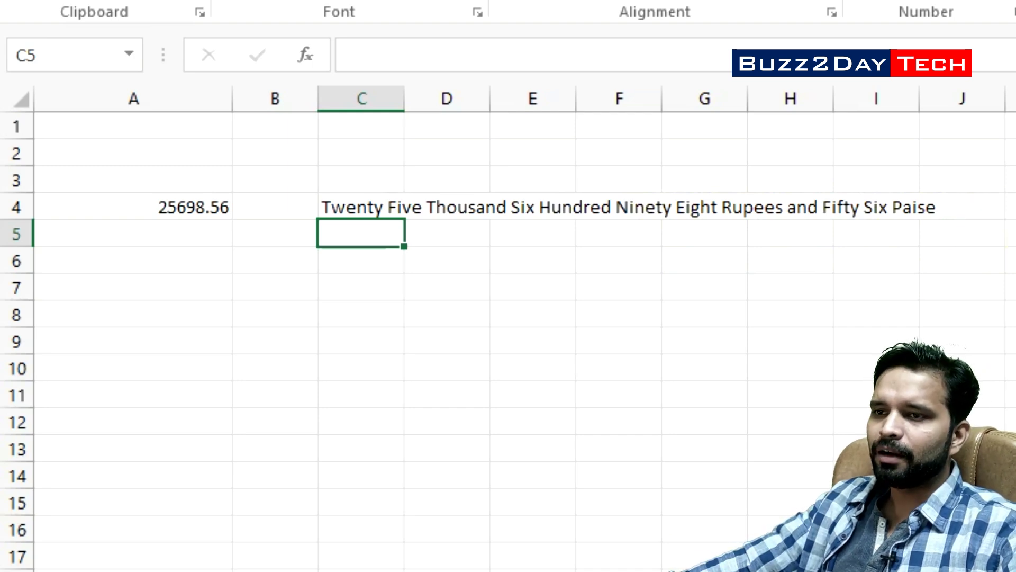
Close the current workbook, relaunch Excel and create a new blank workbook
key("alt+F4")
left_click(959, 351)
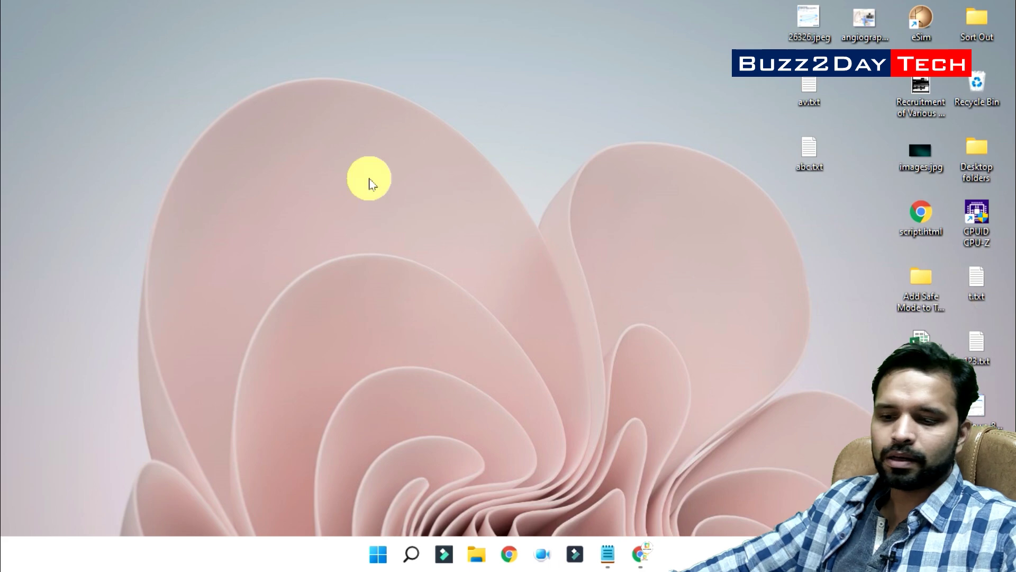
key("super+r")
type("e")
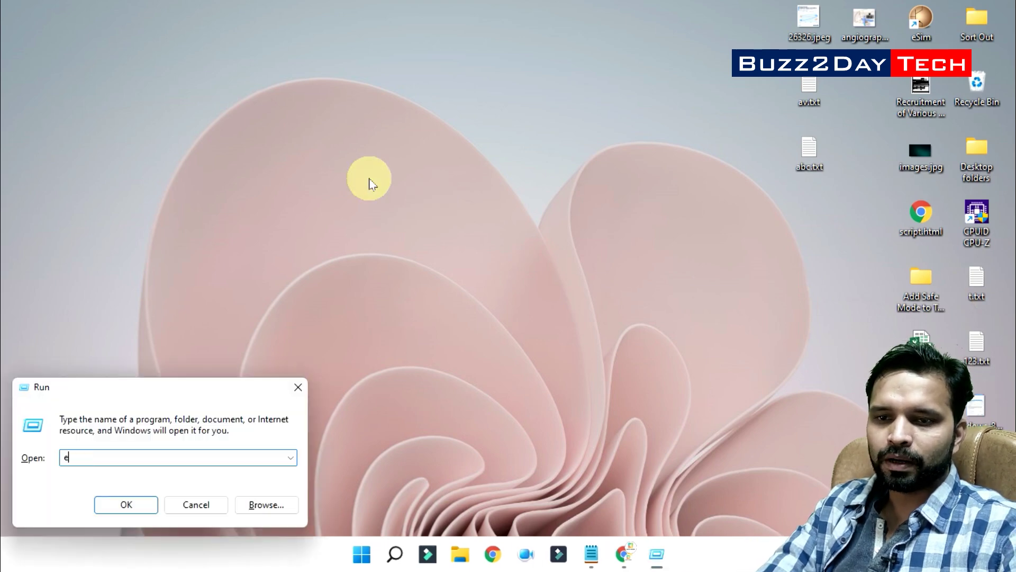
type("xcel")
key("Return")
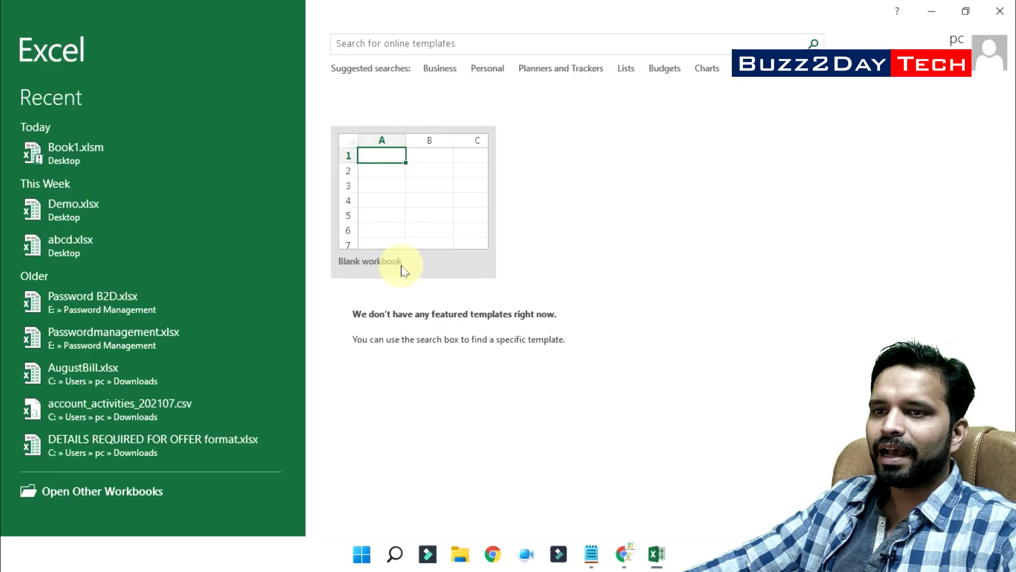
left_click(395, 213)
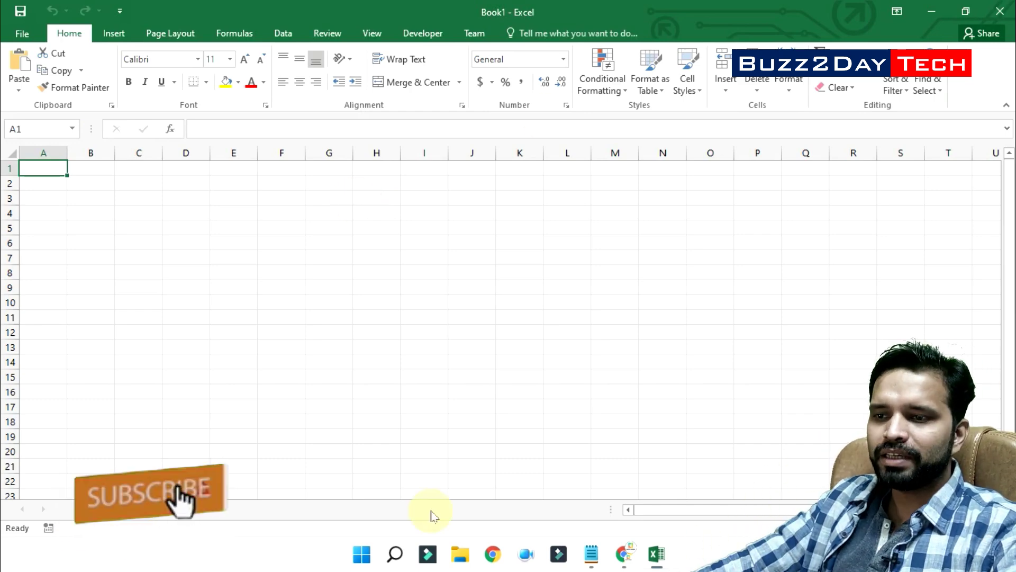
Switch to Chrome and examine Microsoft's "Convert numbers into words" article, including its SpellNumber instructions and code listing
left_click(623, 554)
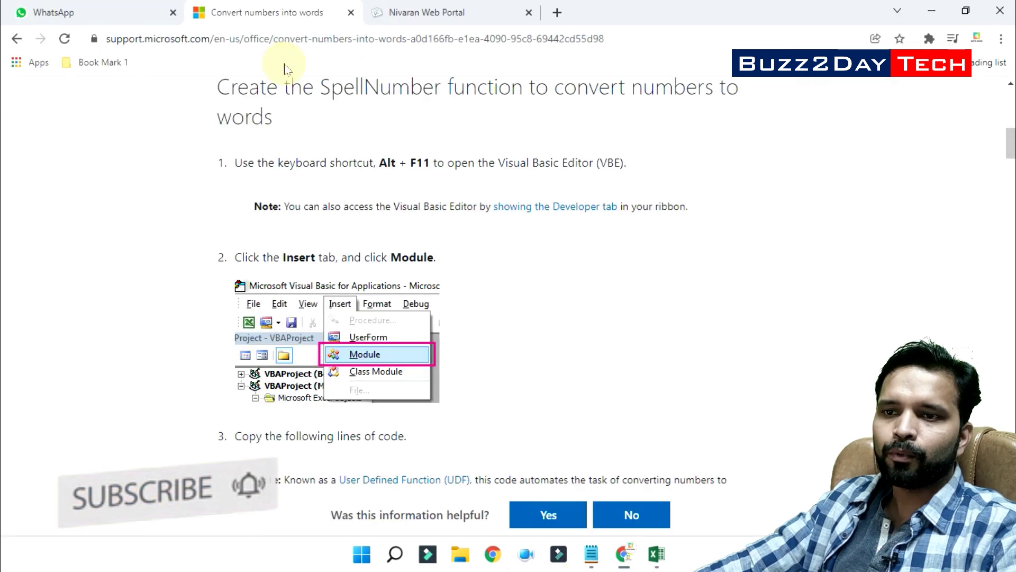
scroll(551, 290, "up", 10)
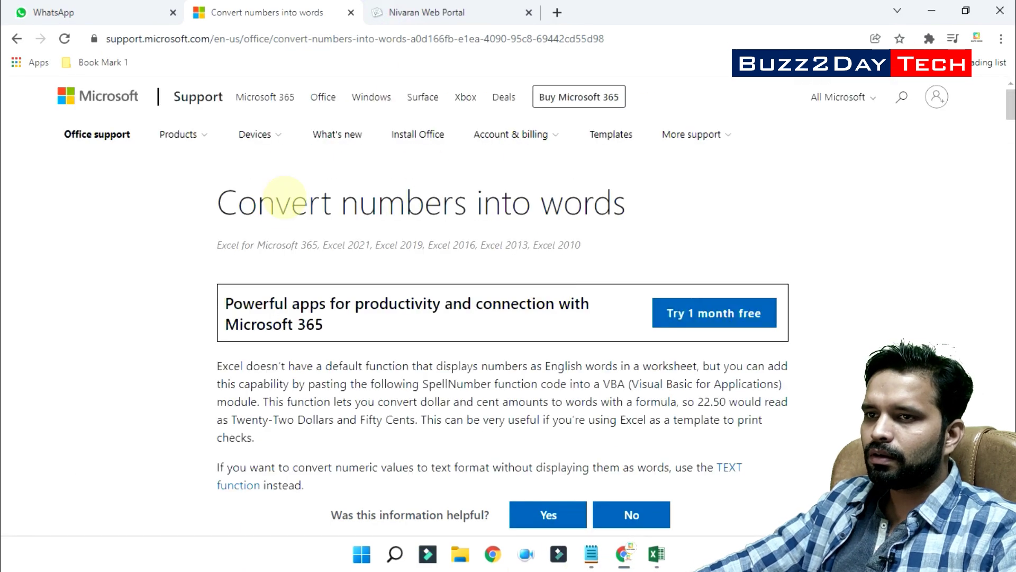
left_click_drag(238, 202, 564, 192)
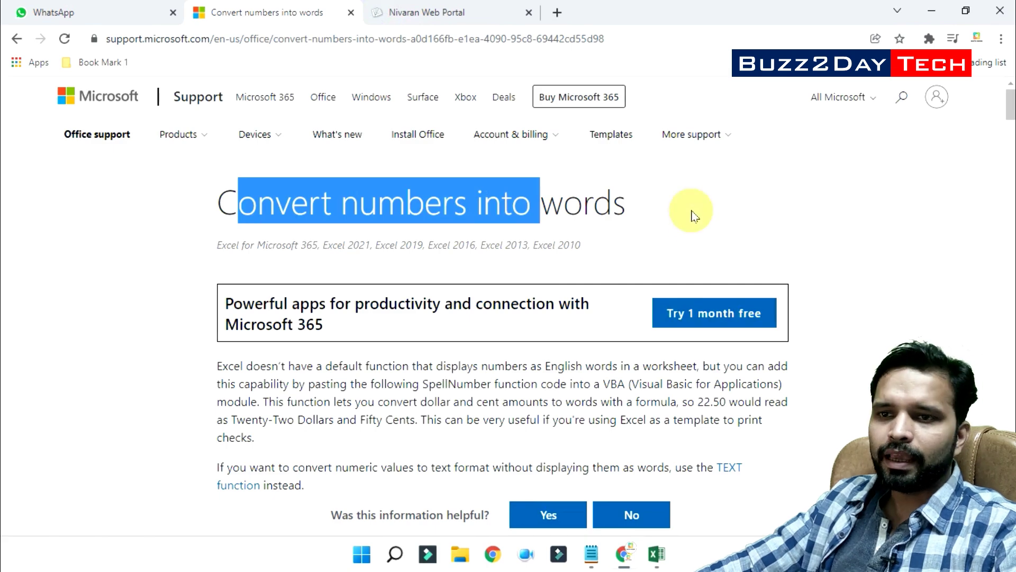
scroll(408, 304, "down", 7)
scroll(384, 340, "down", 12)
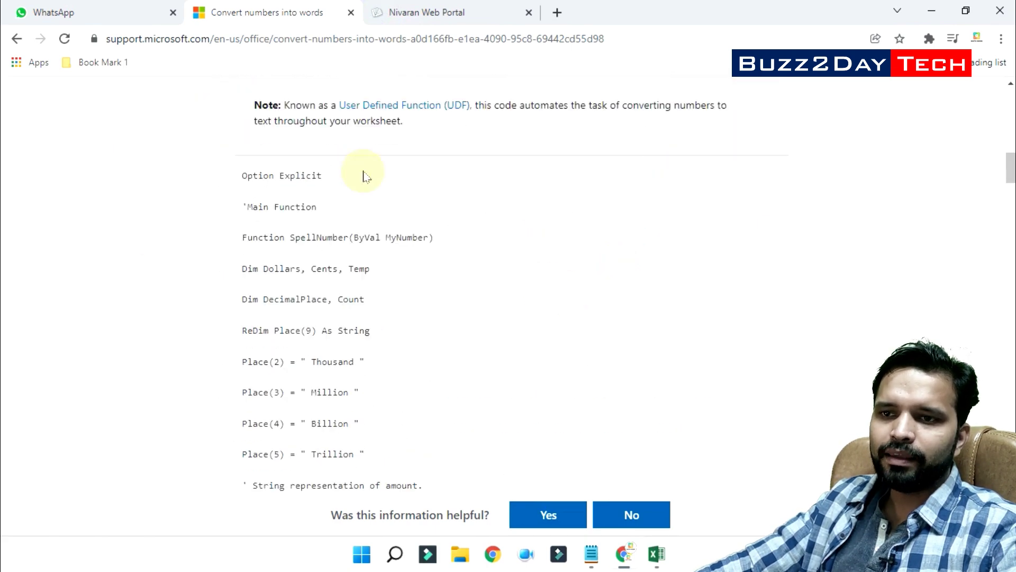
scroll(563, 229, "down", 15)
scroll(447, 307, "down", 8)
scroll(519, 329, "up", 13)
scroll(430, 240, "up", 20)
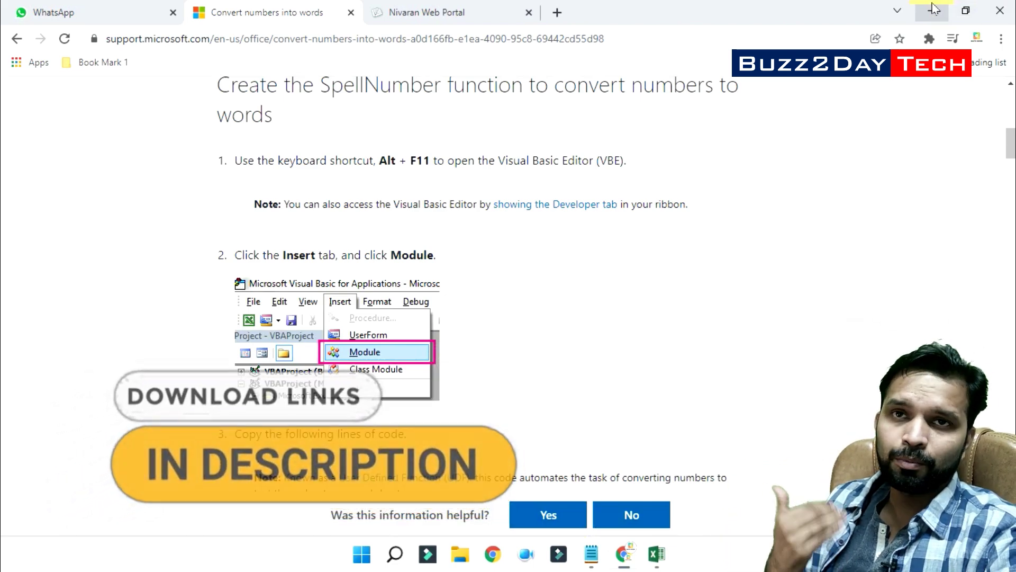
scroll(532, 247, "down", 10)
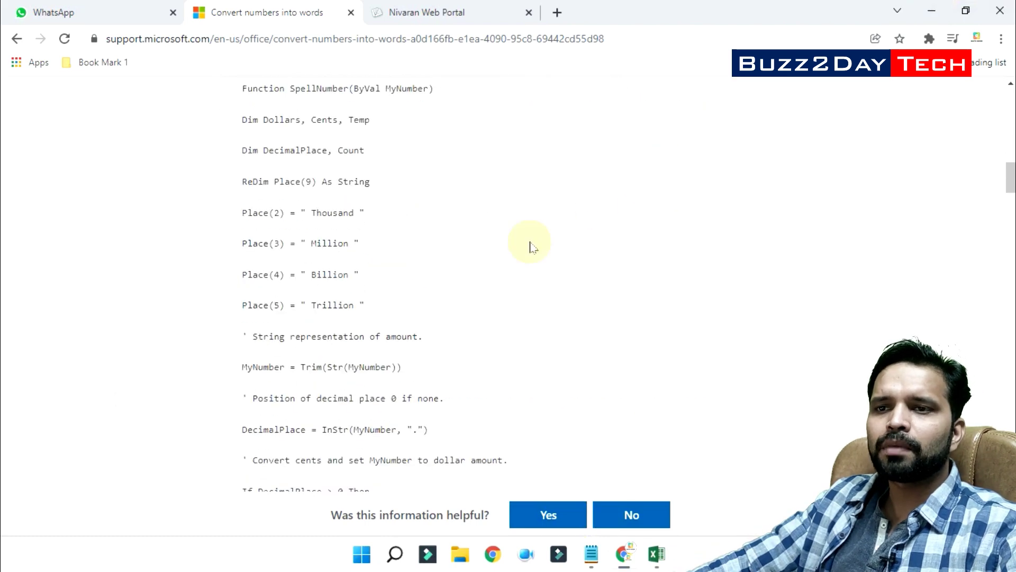
scroll(405, 236, "up", 3)
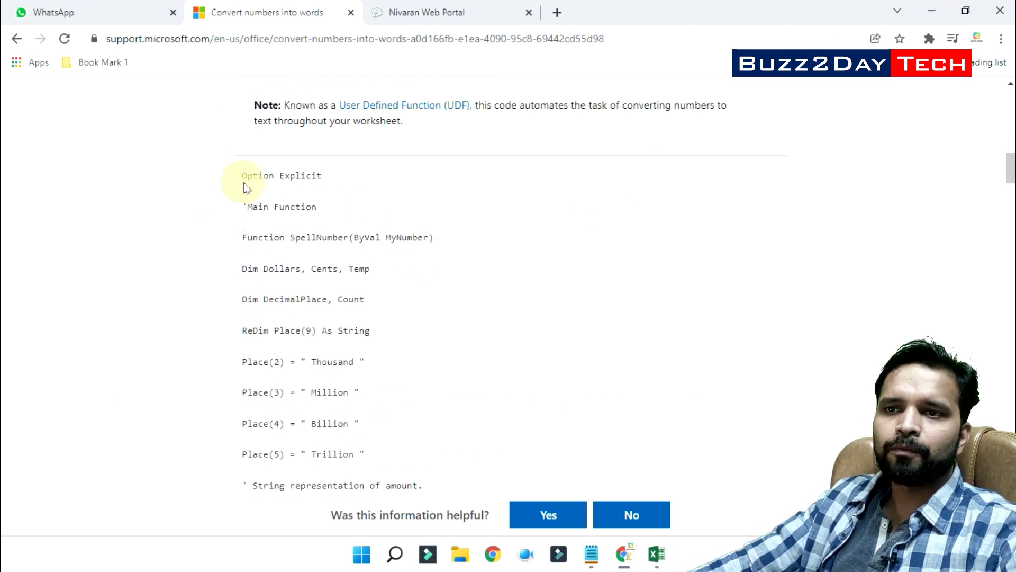
left_click_drag(242, 176, 447, 325)
scroll(351, 324, "down", 14)
scroll(447, 325, "up", 17)
left_click(317, 408)
scroll(249, 317, "down", 2)
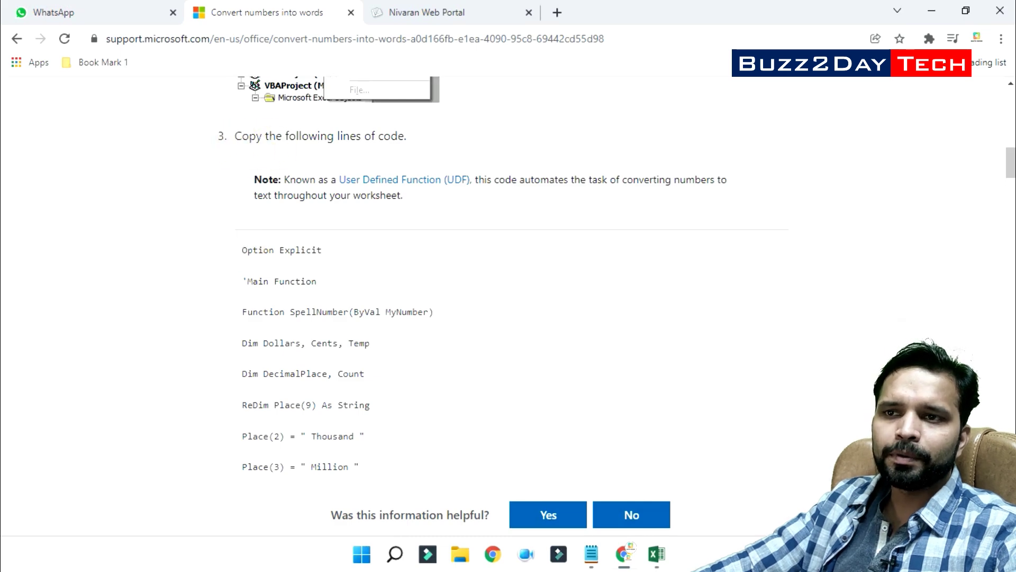
Select the article's whole SpellNumber code from Option Explicit through the final End Function, and minimize the browser
scroll(374, 336, "down", 20)
left_click_drag(242, 250, 313, 356)
scroll(461, 307, "down", 20)
scroll(462, 300, "down", 15)
scroll(462, 300, "up", 4)
scroll(465, 306, "up", 1)
left_click_drag(288, 220, 298, 214)
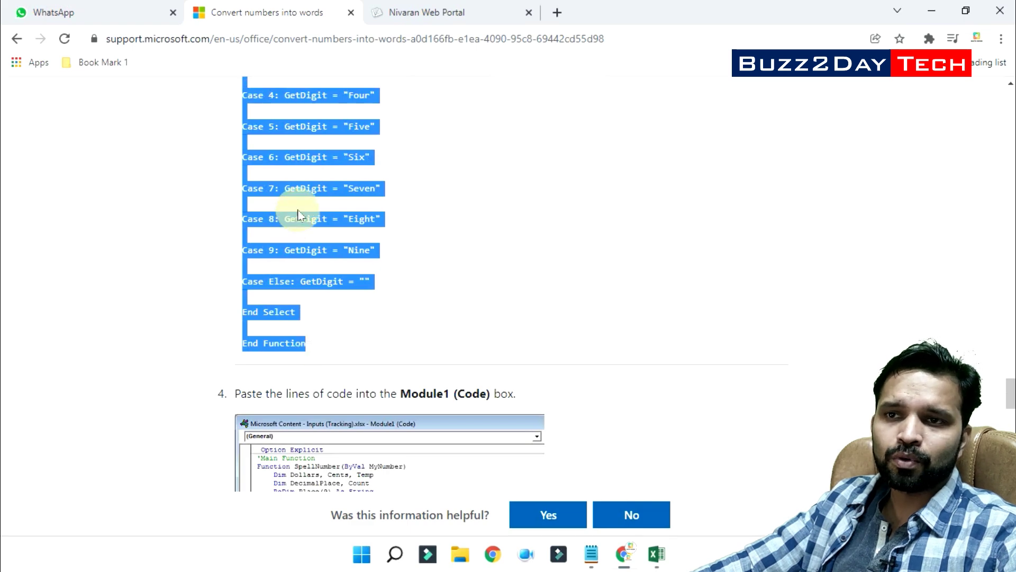
right_click(349, 201)
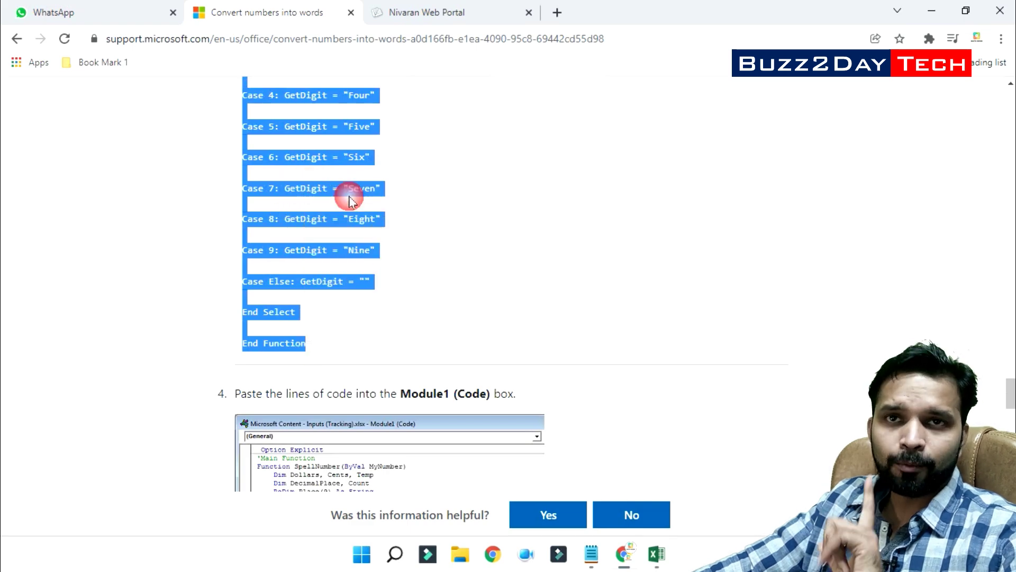
left_click(684, 218)
left_click(942, 12)
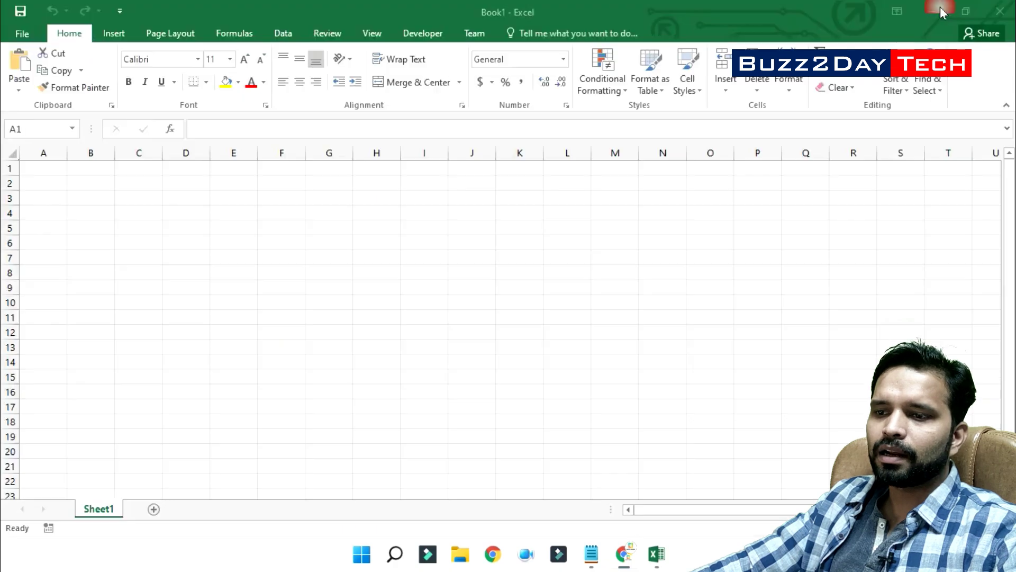
Switch to Notepad, copy the entire SpellNumber code that uses Rupees and Paise, and minimize the window
left_click(591, 554)
scroll(383, 213, "up", 20)
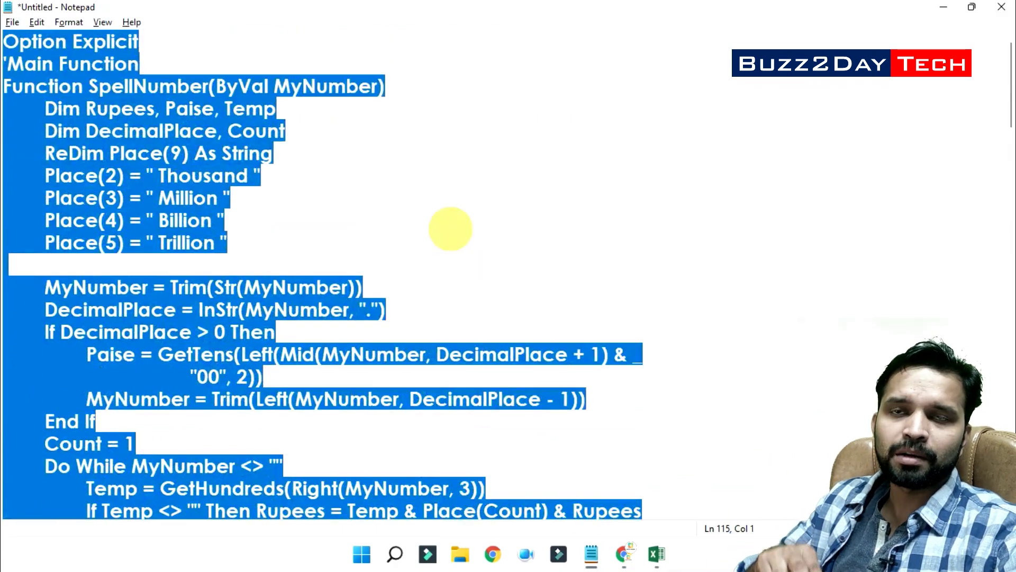
left_click(346, 208)
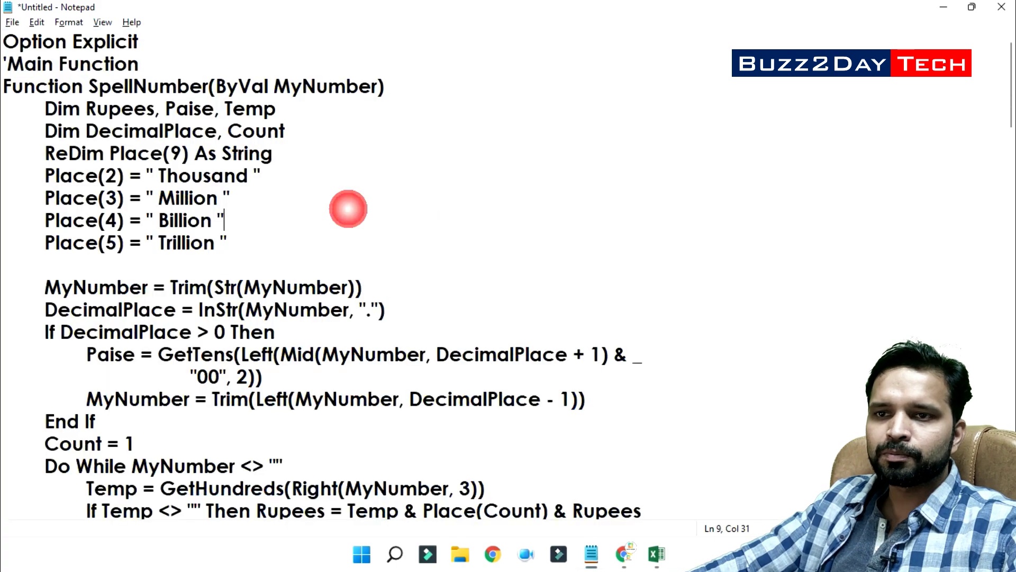
key("ctrl+a")
key("super+c")
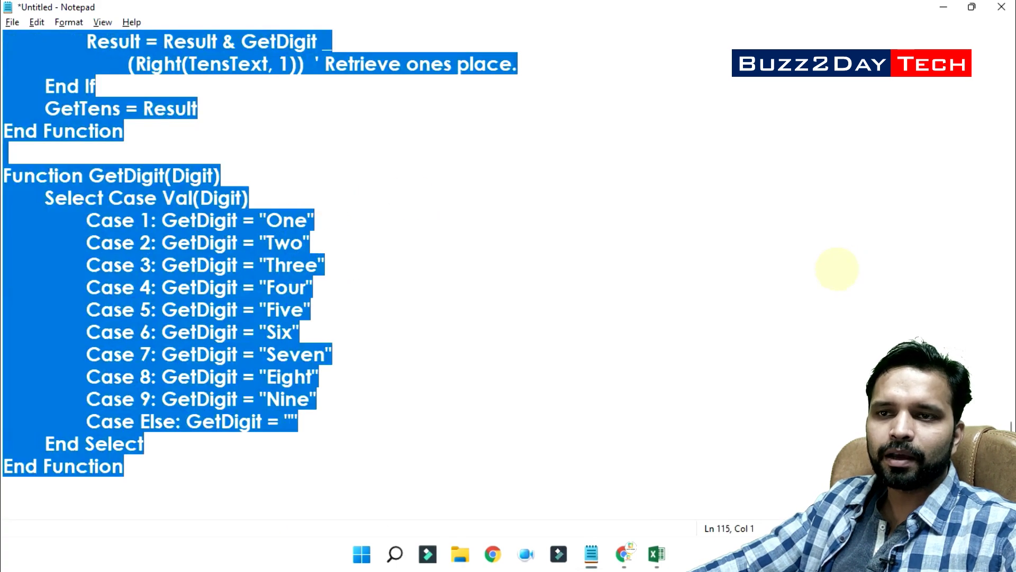
scroll(656, 259, "up", 7)
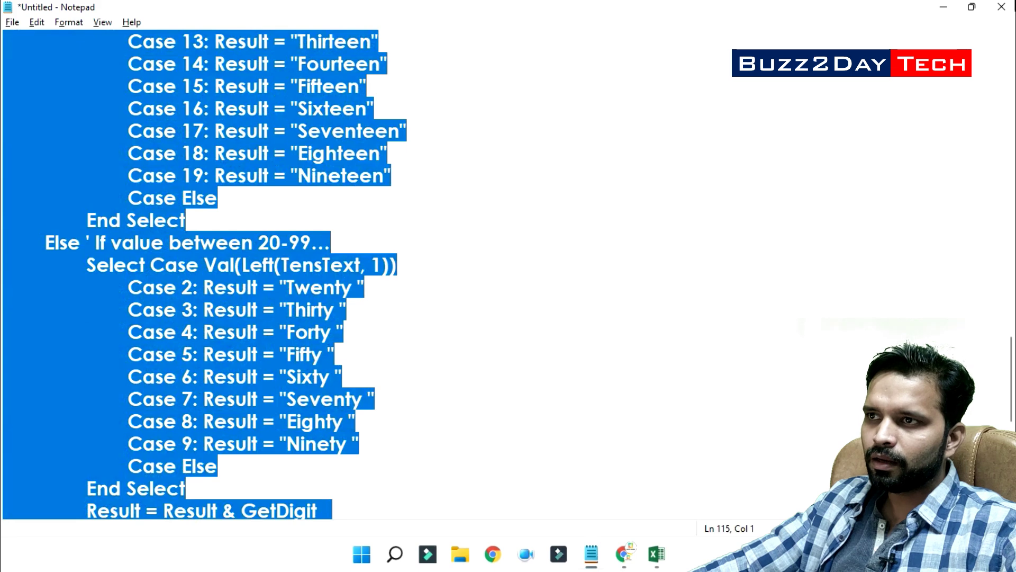
left_click(944, 7)
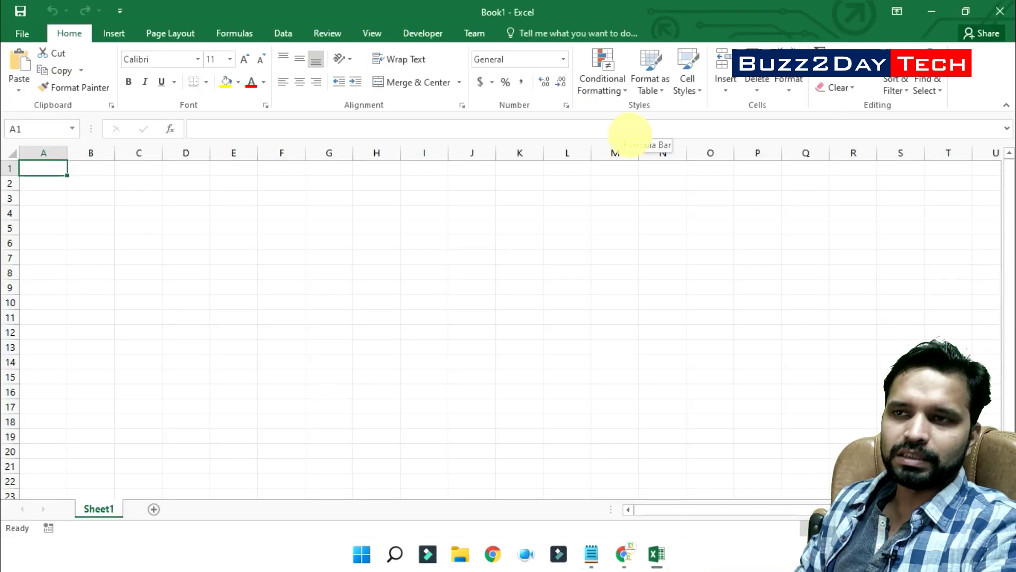
Open the Visual Basic Editor for Book1 and insert a new standard module
key("alt+F11")
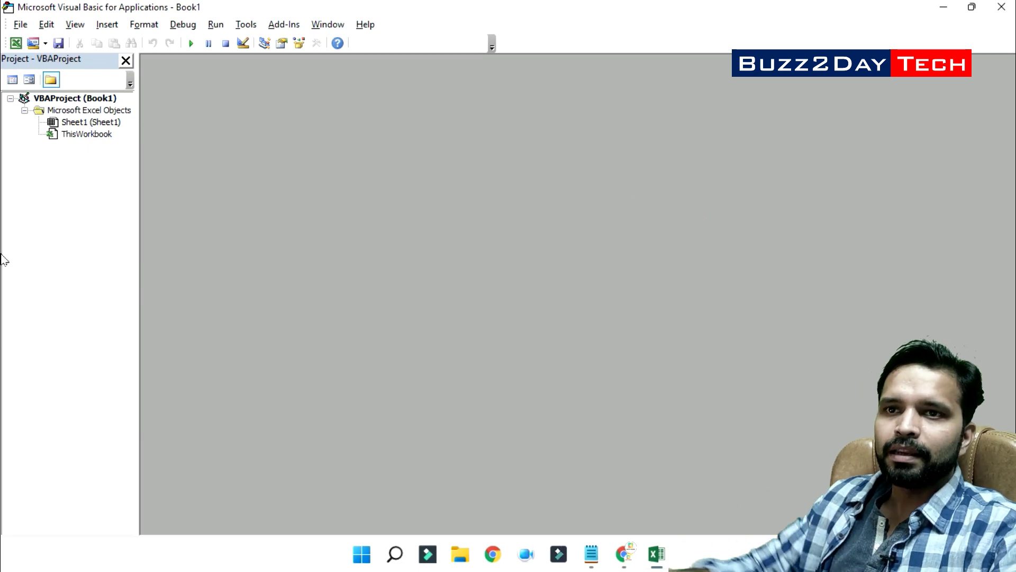
left_click(108, 24)
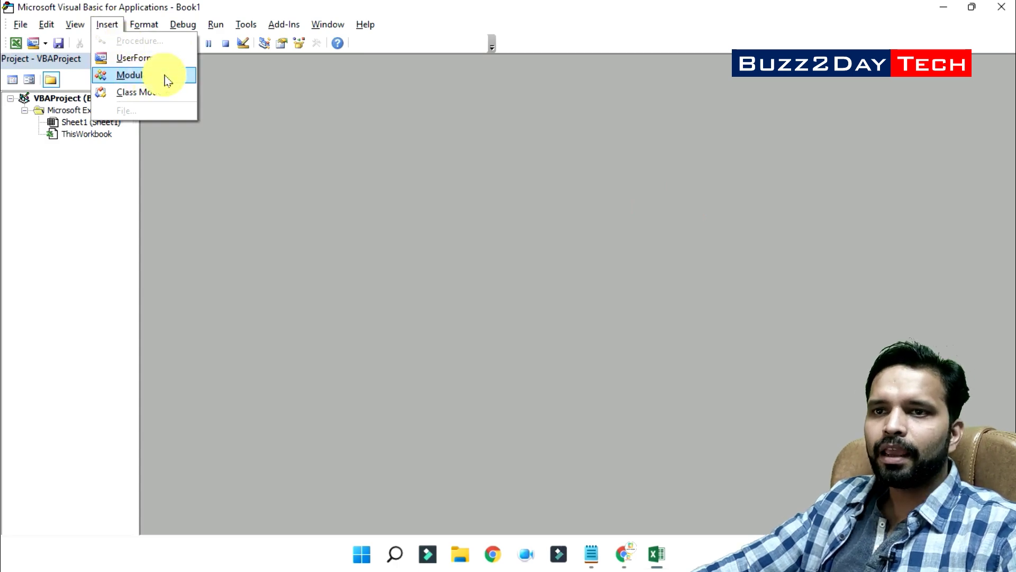
left_click(167, 79)
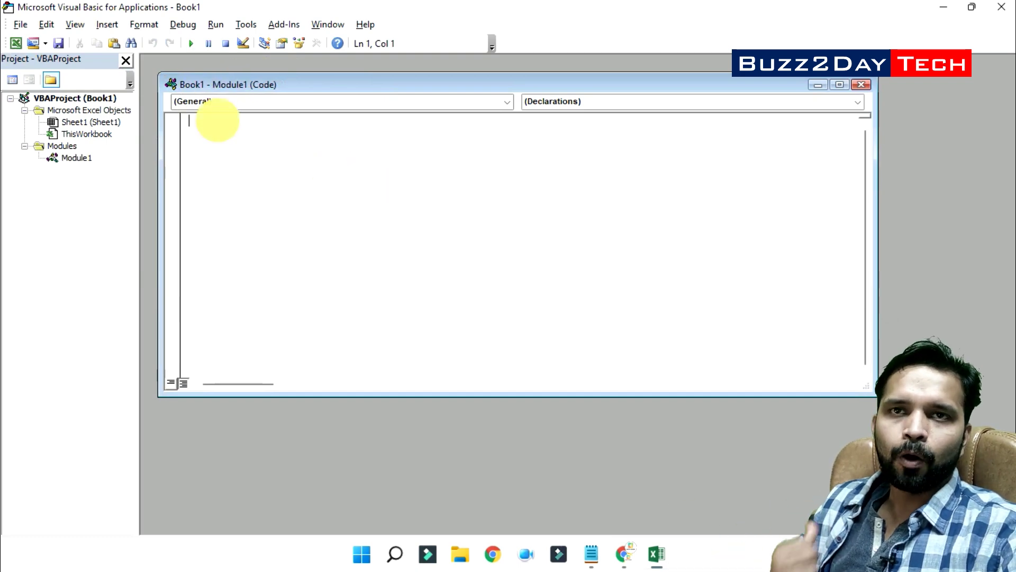
Paste the copied SpellNumber code into the empty module and return to the workbook
left_click(592, 555)
left_click(600, 562)
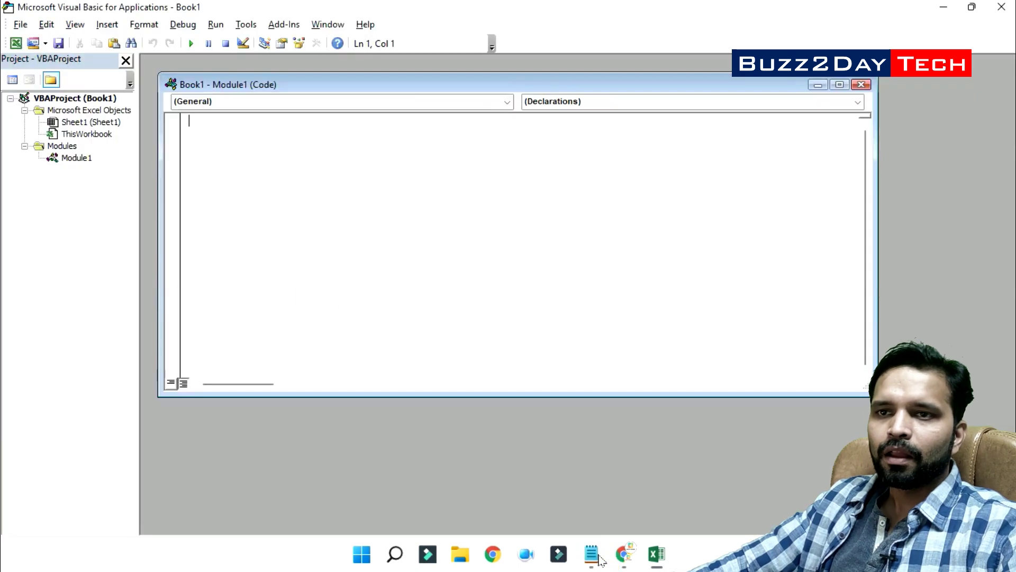
right_click(241, 139)
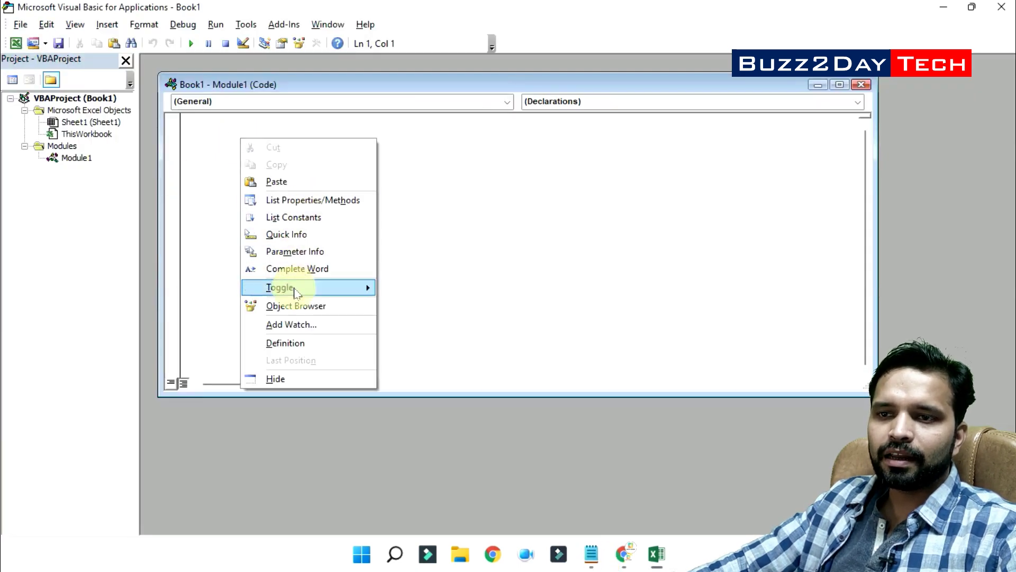
left_click(276, 182)
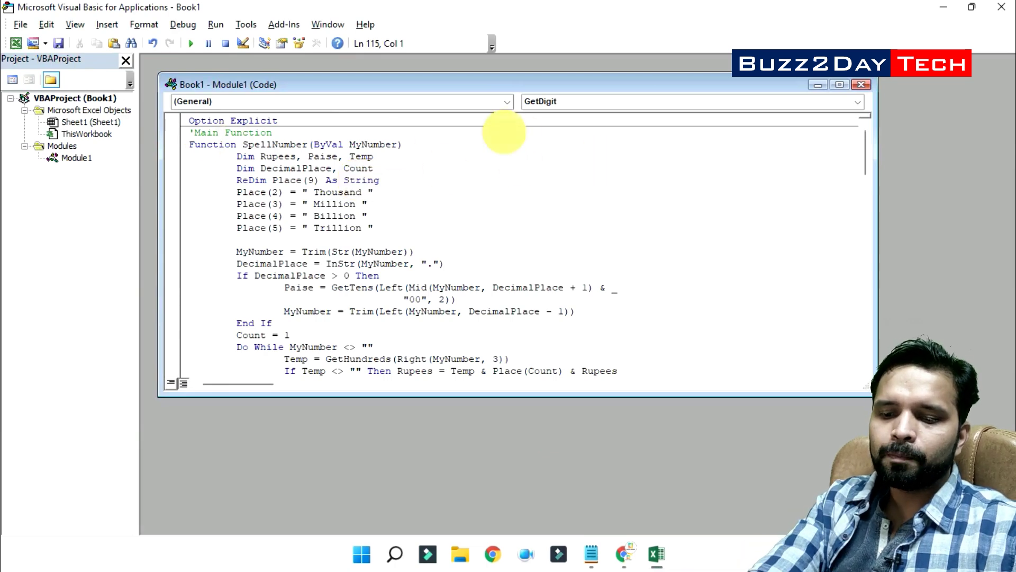
key("alt+q")
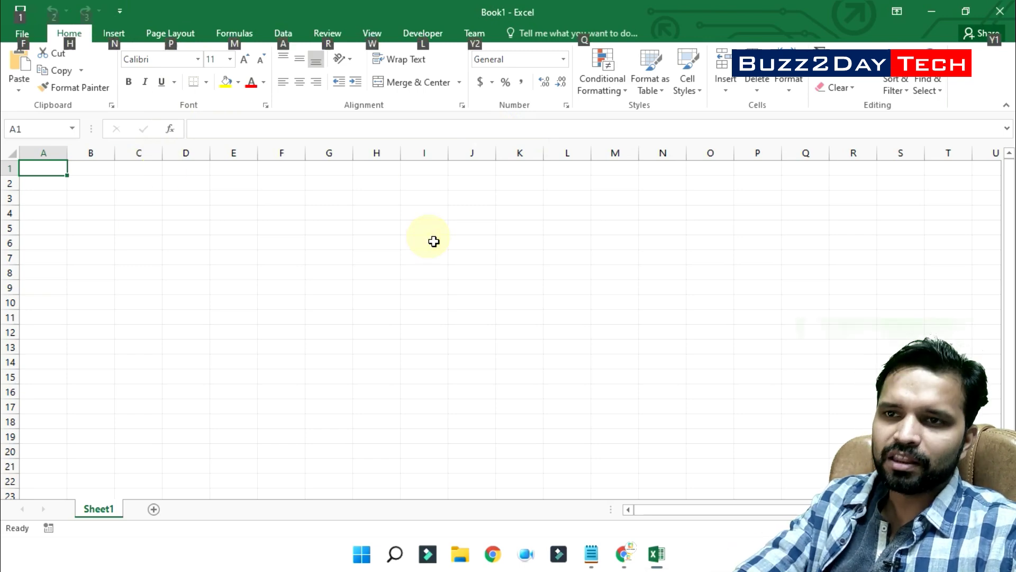
Highlight the SpellNumber function name in Module1's code in the Visual Basic Editor, and return to the worksheet
key("alt+F11")
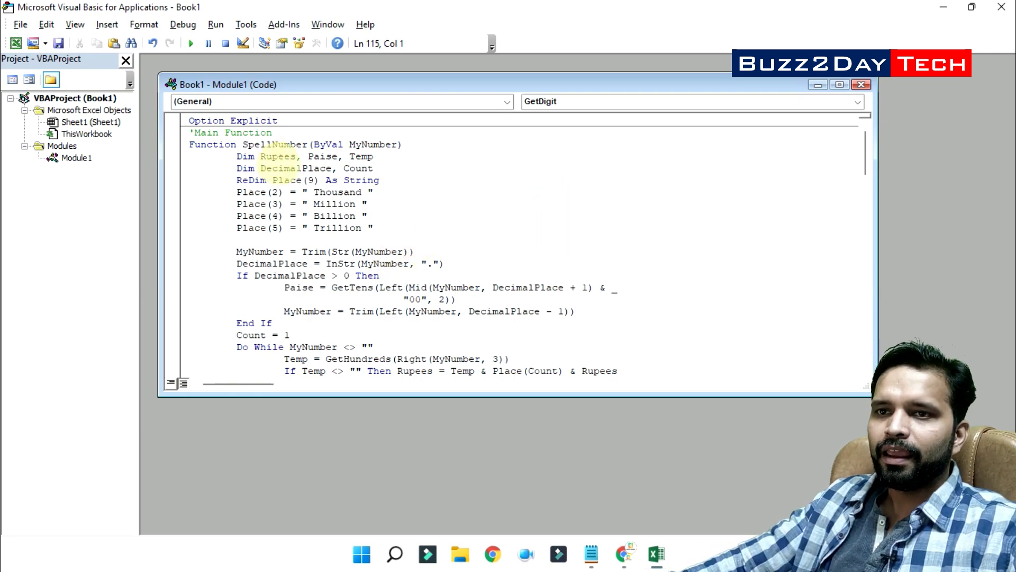
left_click_drag(242, 144, 300, 144)
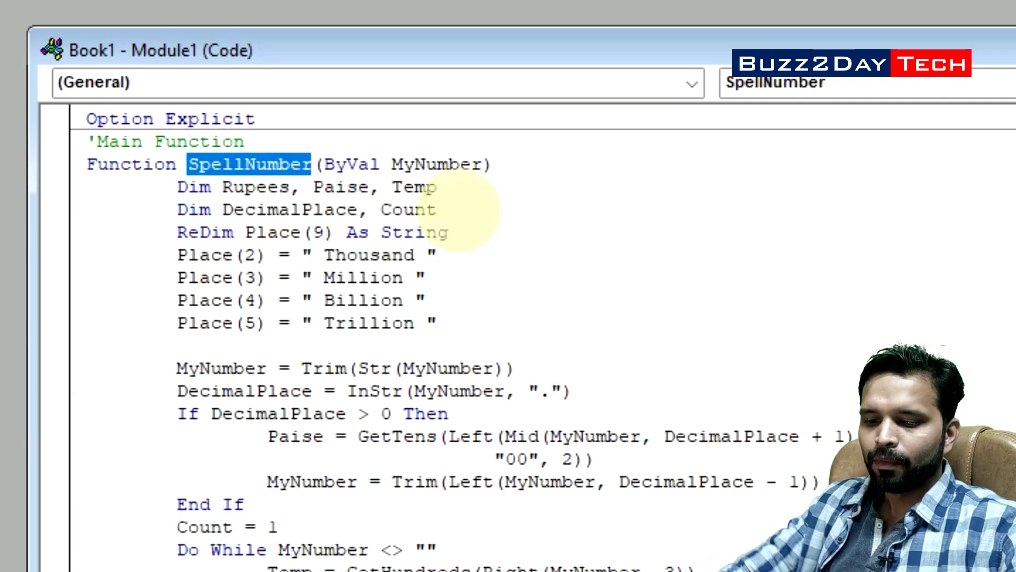
key("alt+Tab")
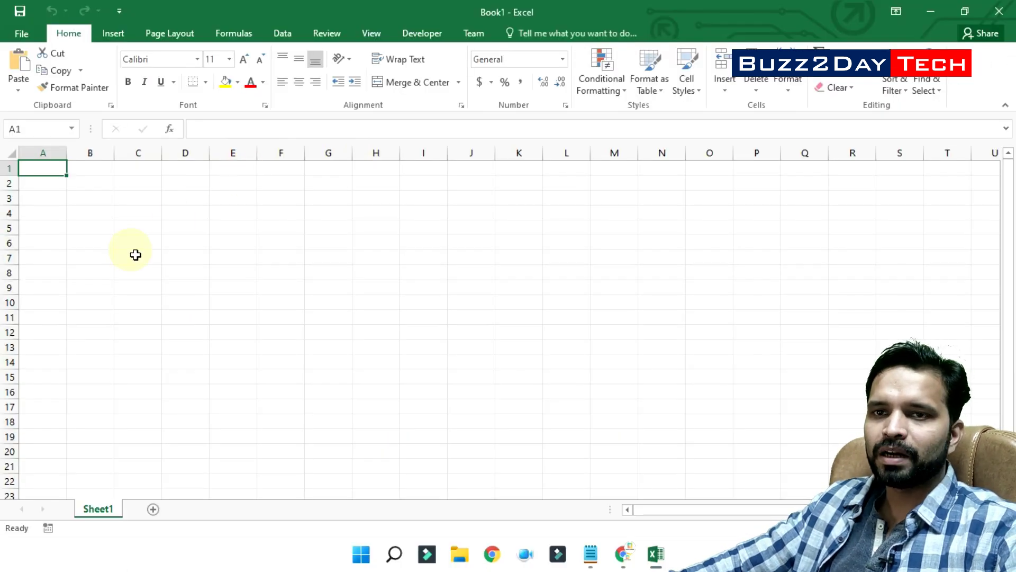
Enter 45698.32 in cell A2 of a widened column A, and open cell C2 for editing
left_click(43, 186)
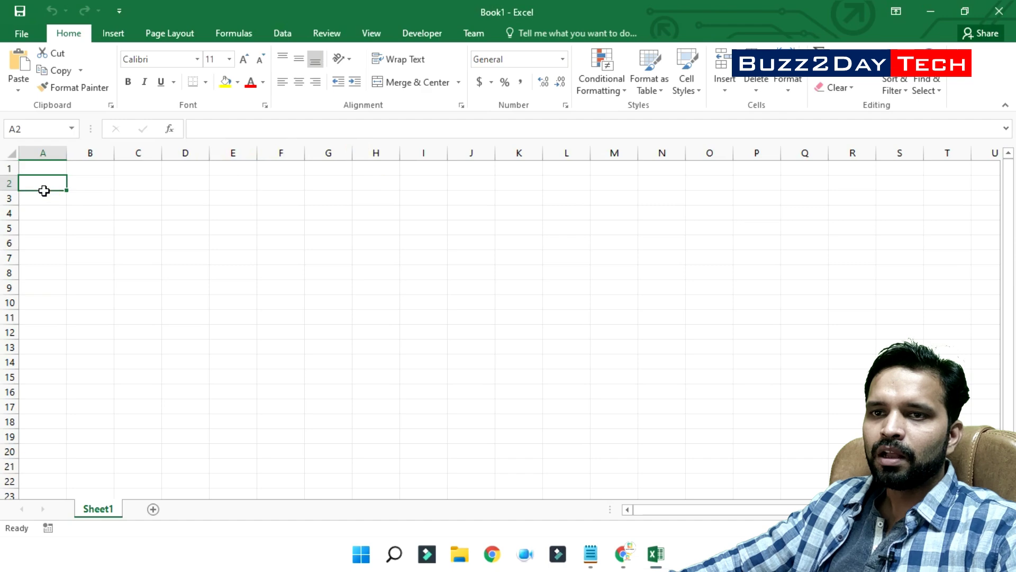
left_click_drag(71, 163, 111, 162)
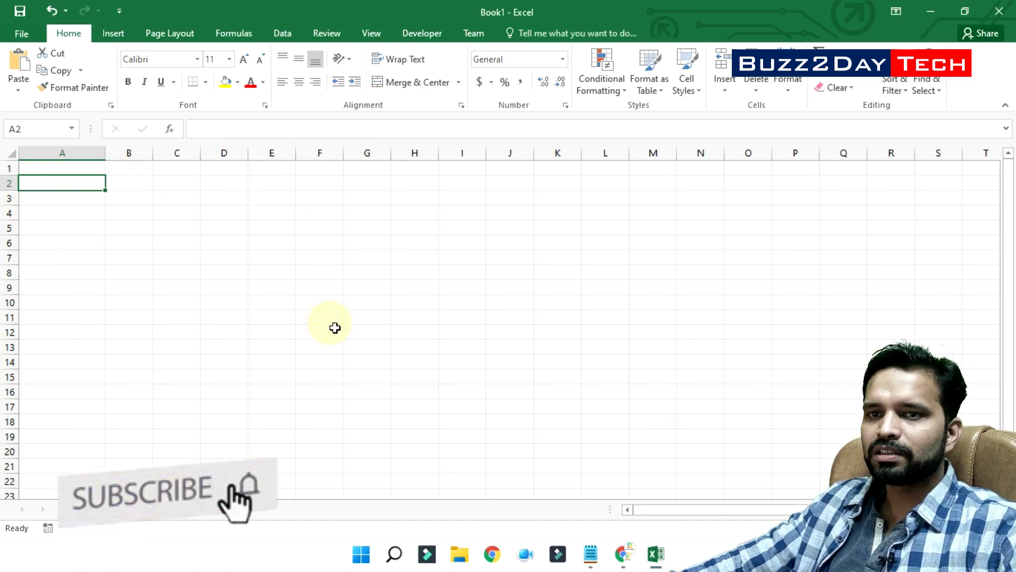
scroll(340, 333, "up", 6)
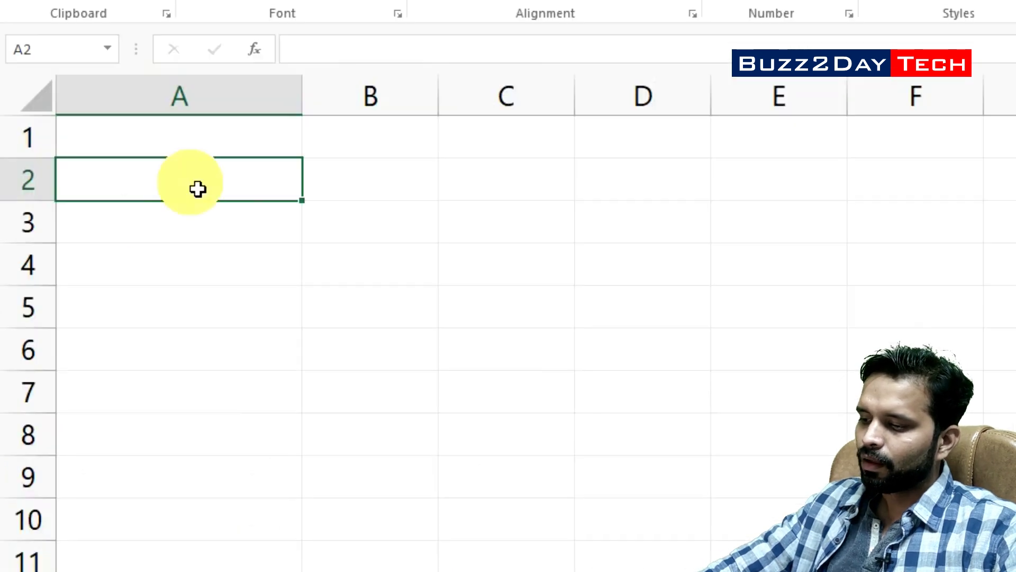
type("4569")
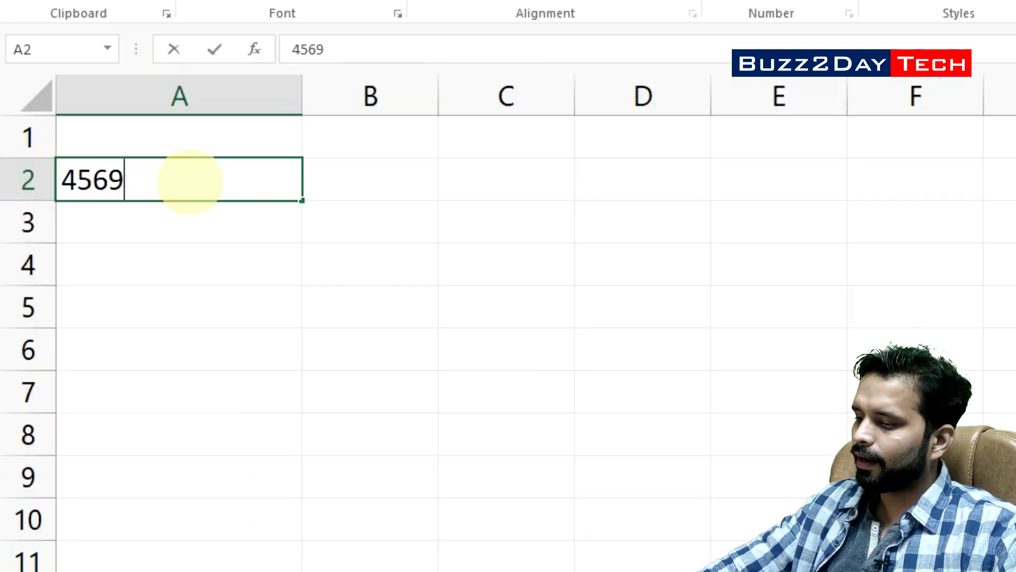
type("8.32")
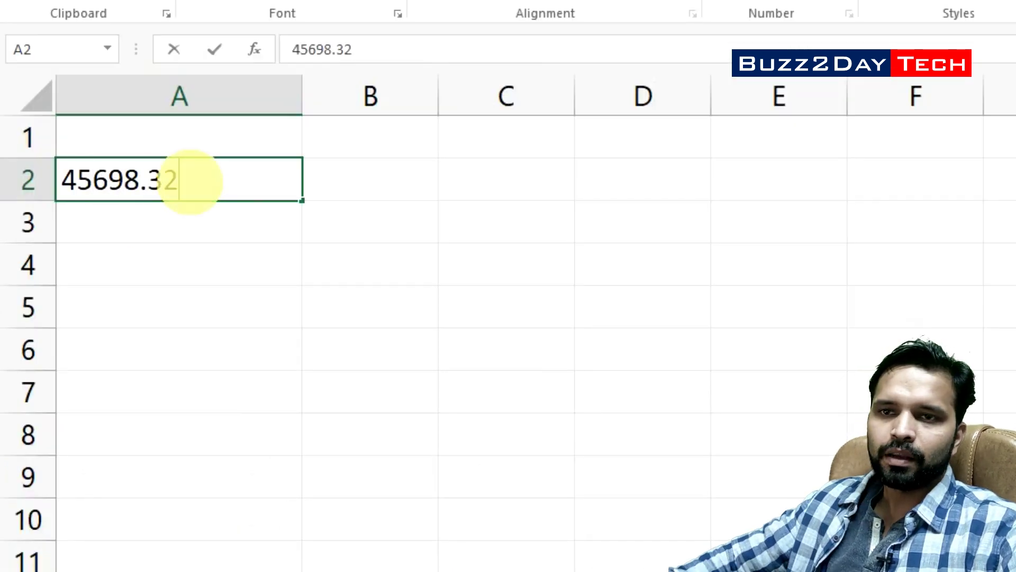
left_click(180, 233)
left_click(211, 199)
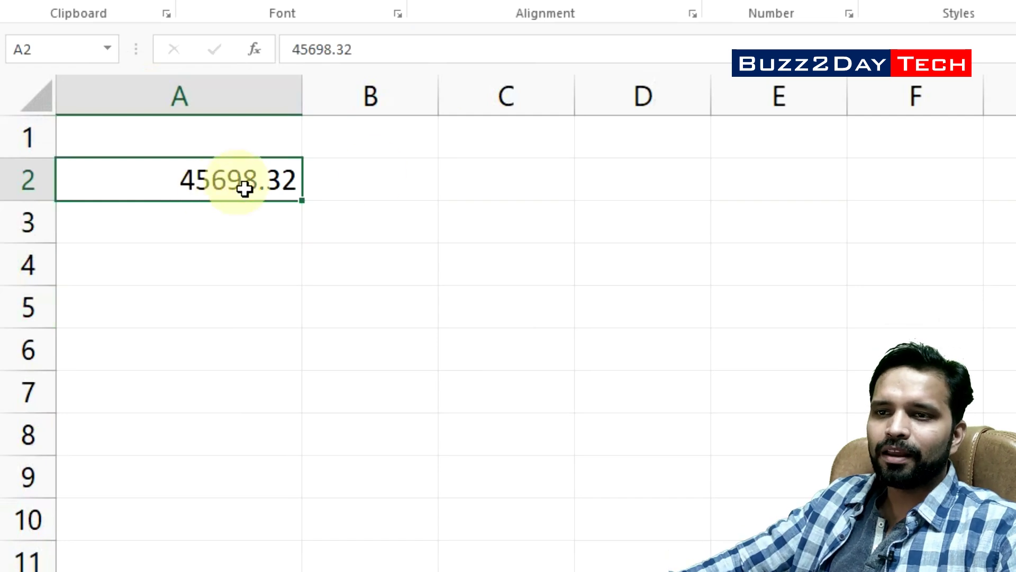
double_click(470, 179)
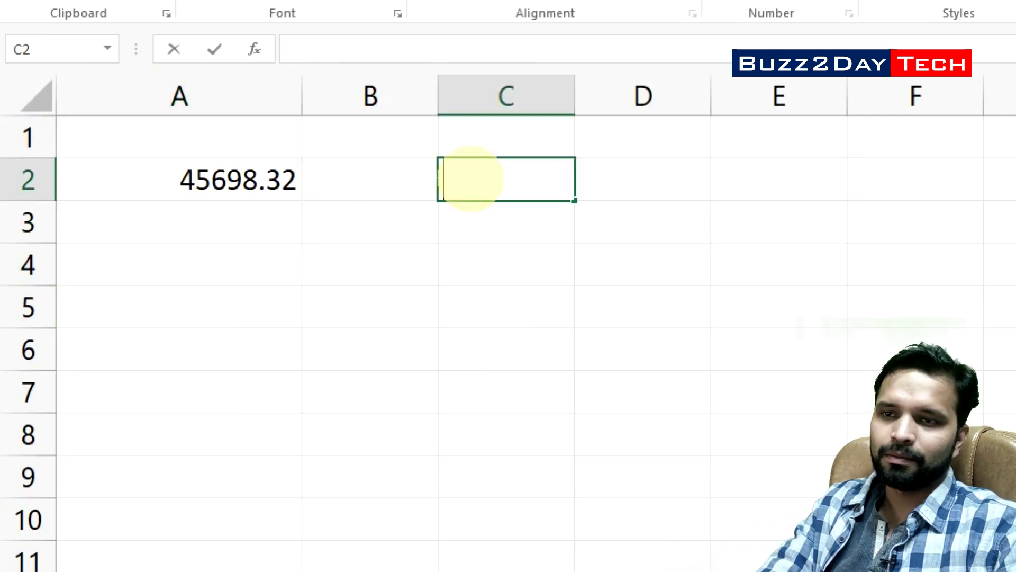
type("Forty Five")
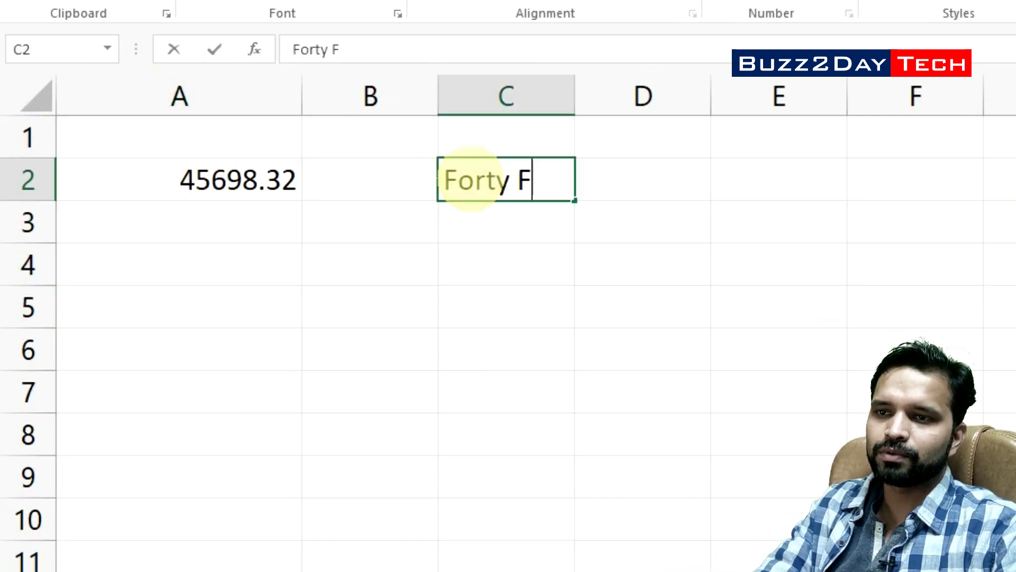
key("BackSpace")
key("BackSpace")
key("BackSpace")
key("BackSpace")
key("BackSpace")
key("BackSpace")
key("BackSpace")
key("BackSpace")
key("BackSpace")
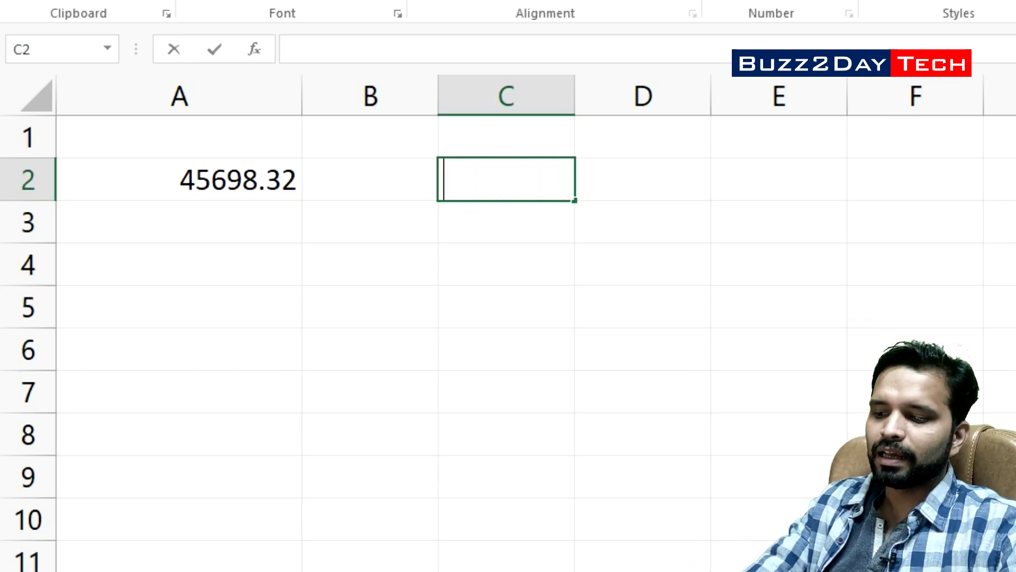
Enter the formula =SpellNumber(A2) in cell C2 to convert the amount into words
type("=spel")
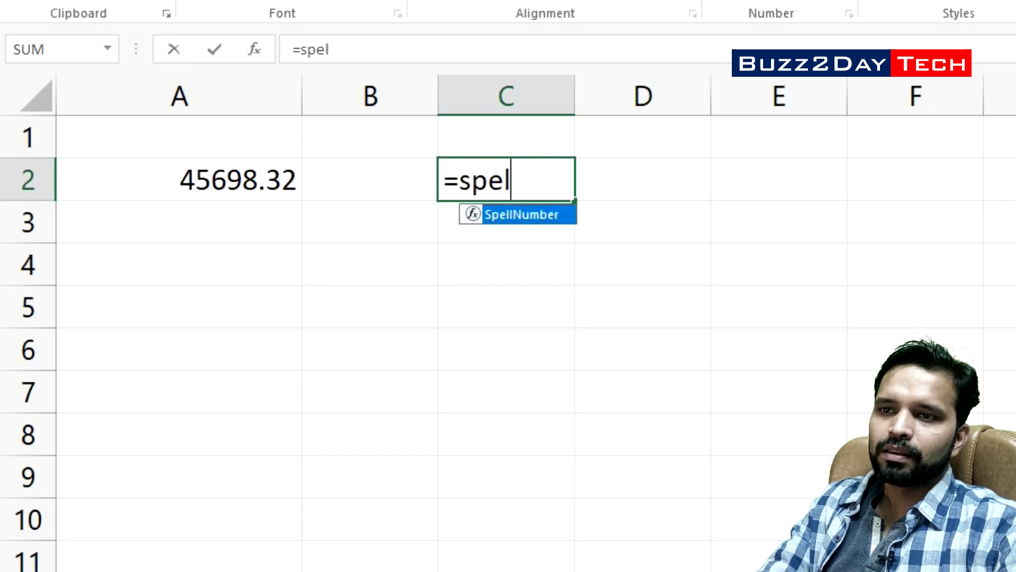
type("l")
key("Tab")
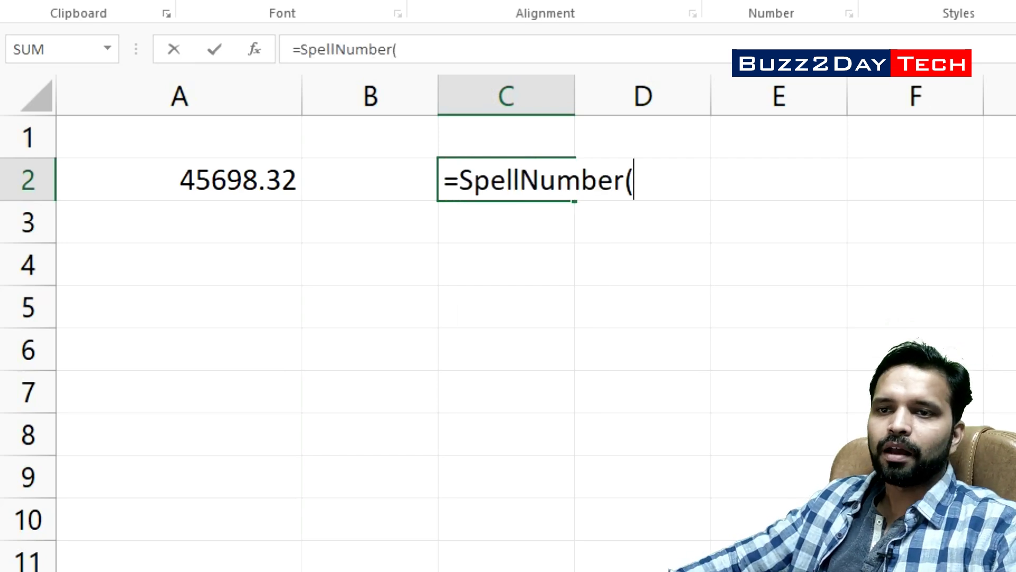
left_click(184, 191)
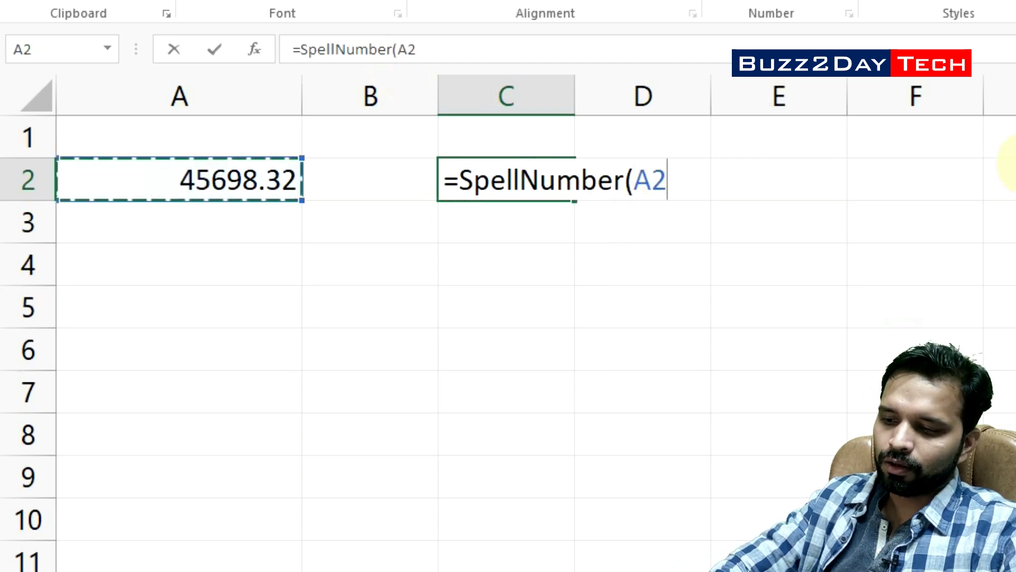
key("Return")
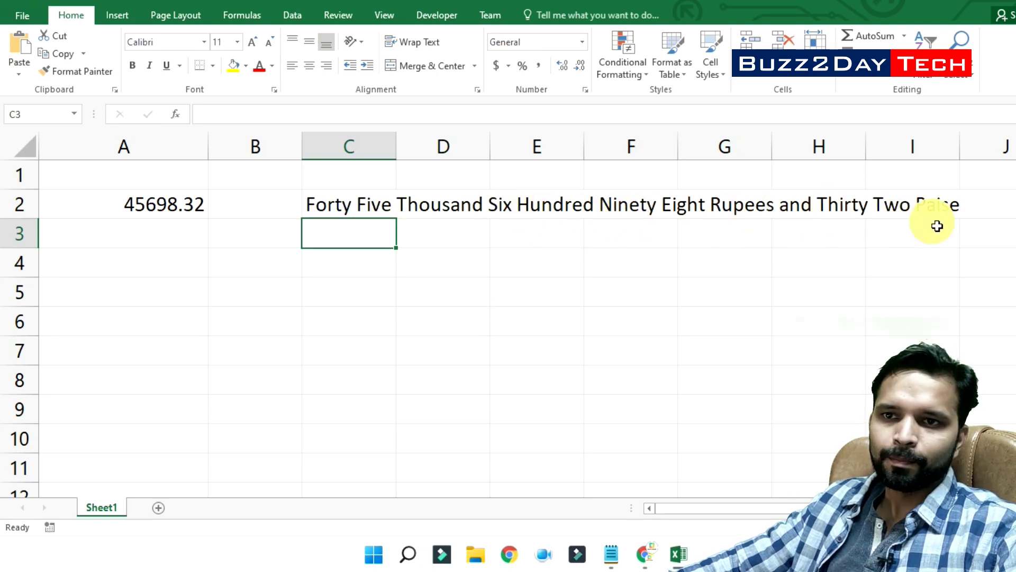
left_click(176, 242)
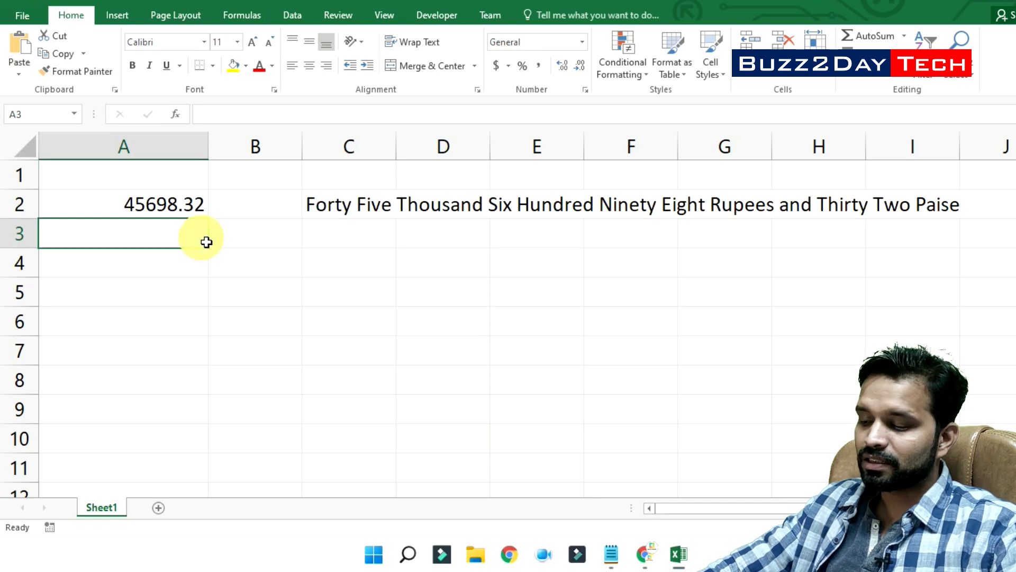
type("25693")
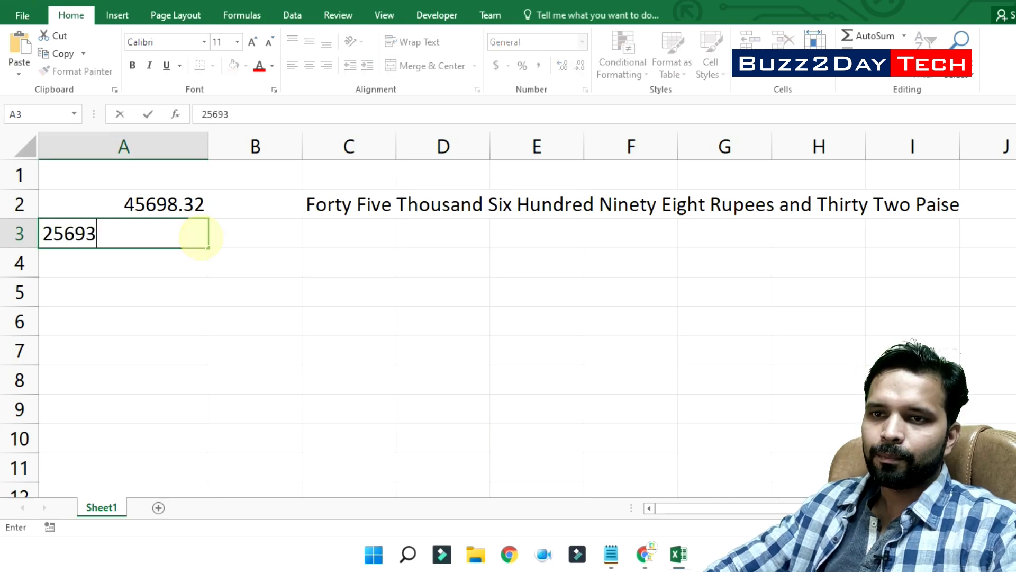
key("Return")
type("5896")
key("Return")
type("1589632")
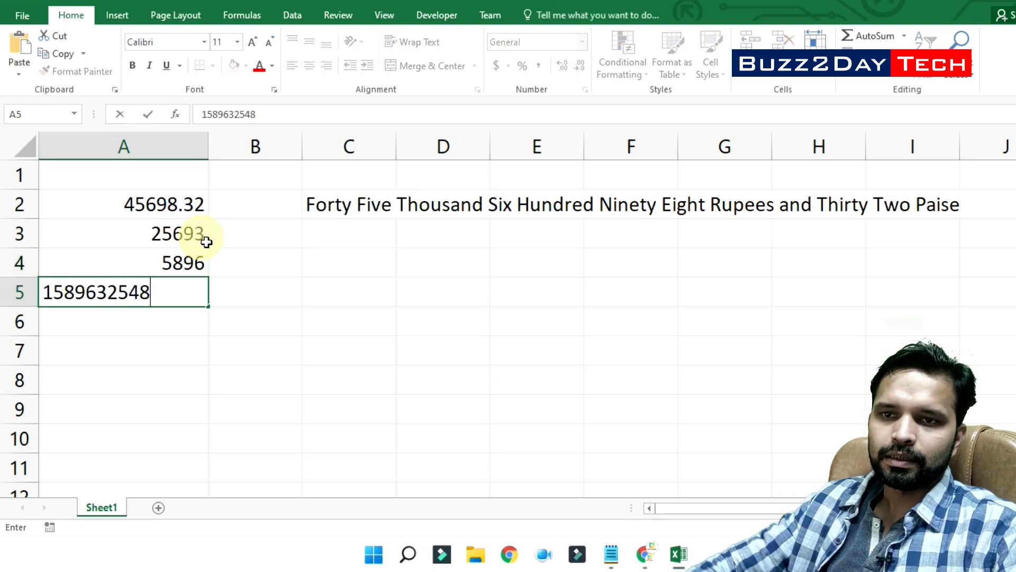
key("Return")
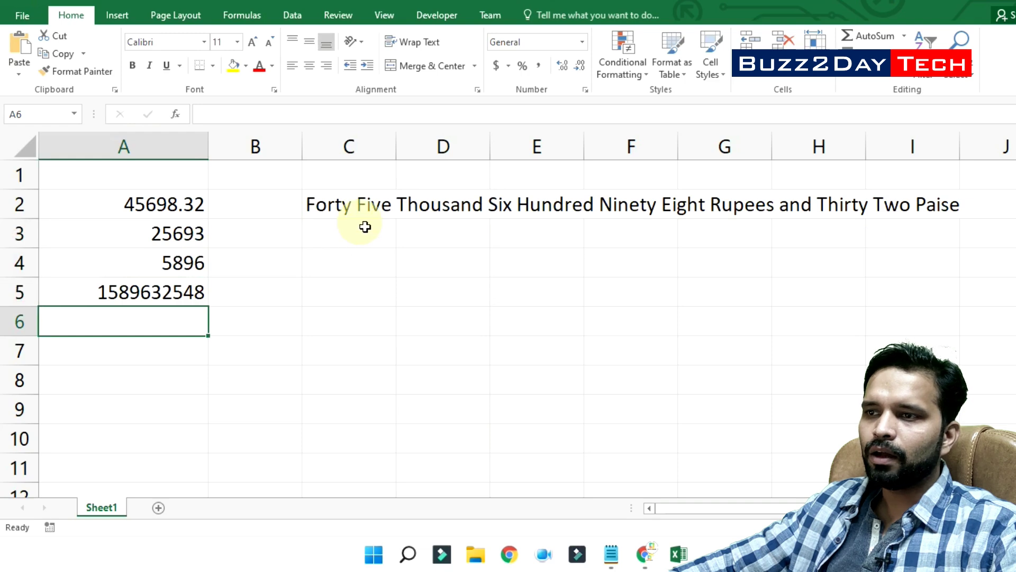
Fill the SpellNumber formula from cell C2 down to C5
left_click(383, 211)
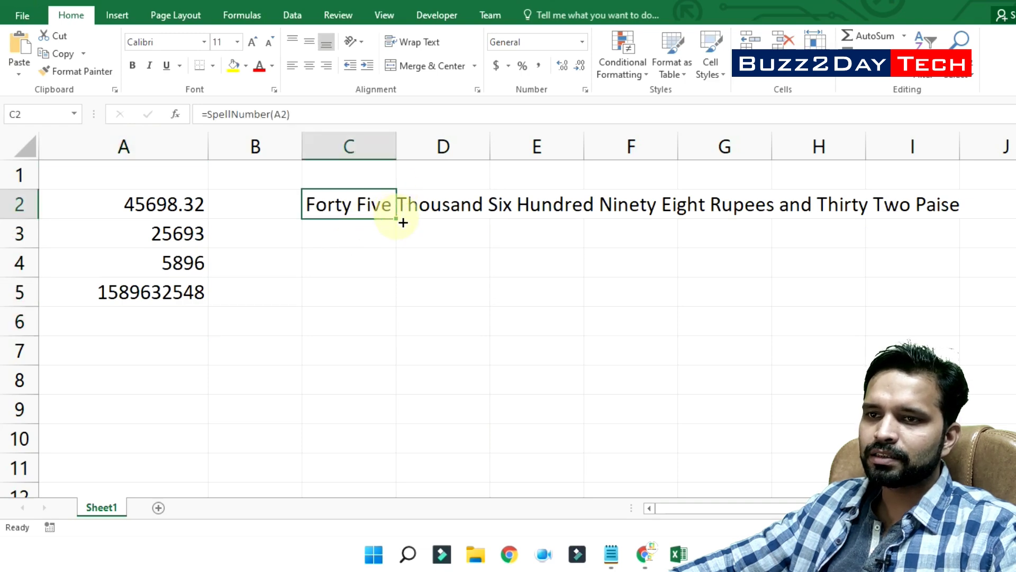
left_click_drag(403, 223, 399, 308)
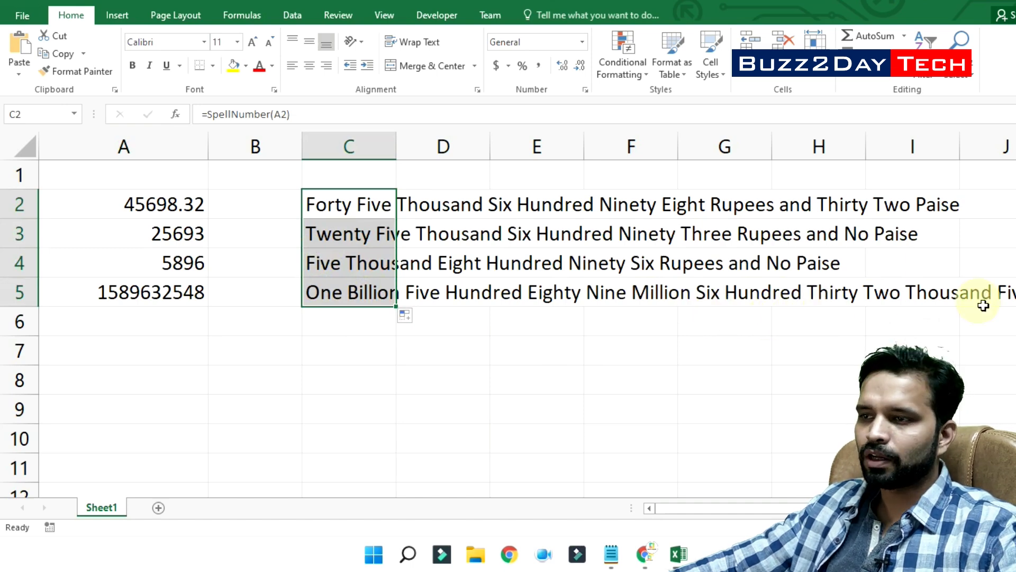
scroll(782, 295, "down", 3, "ctrl")
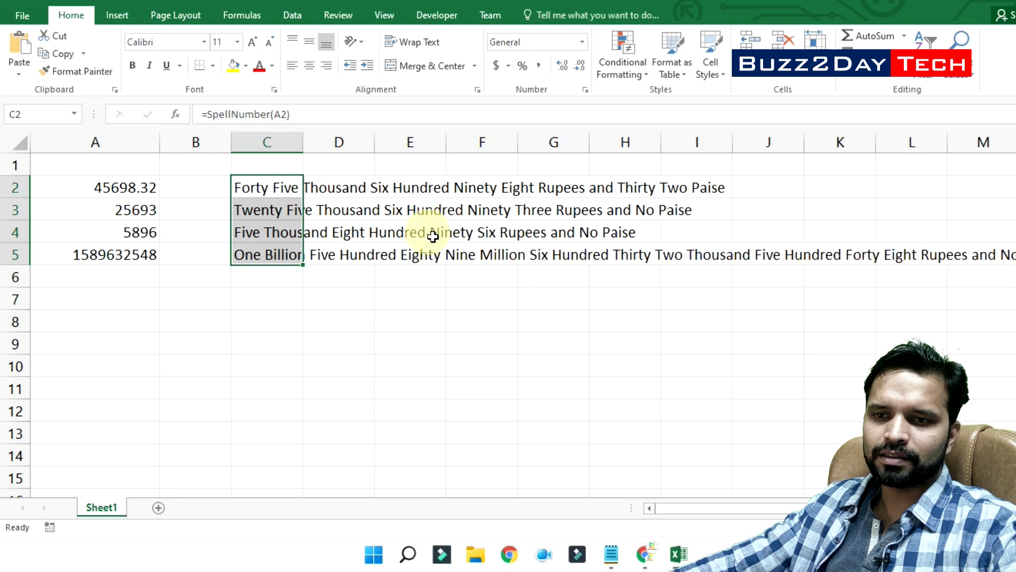
Add a second worksheet to the workbook, view it, and return to Sheet1
left_click(159, 509)
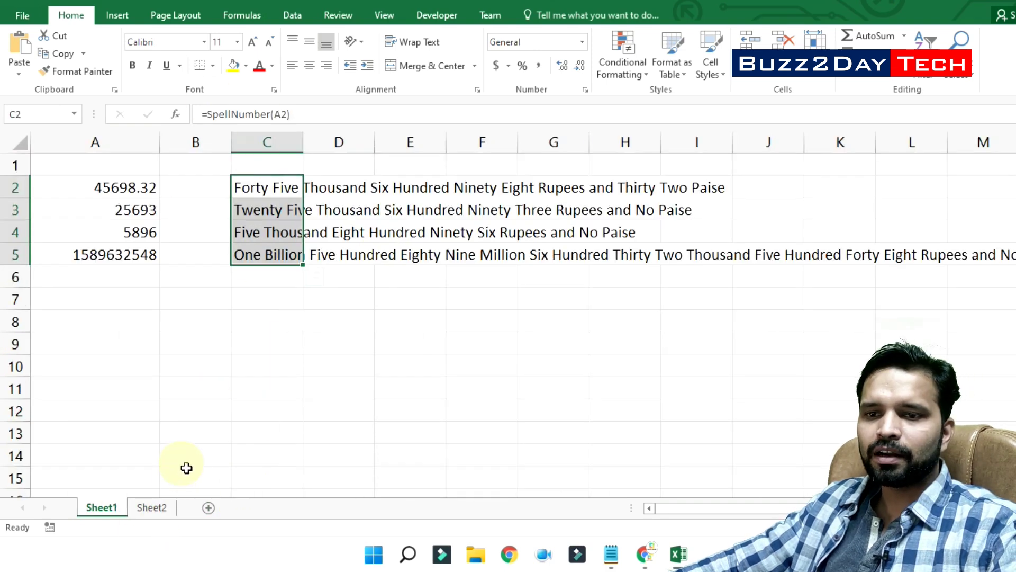
left_click(152, 507)
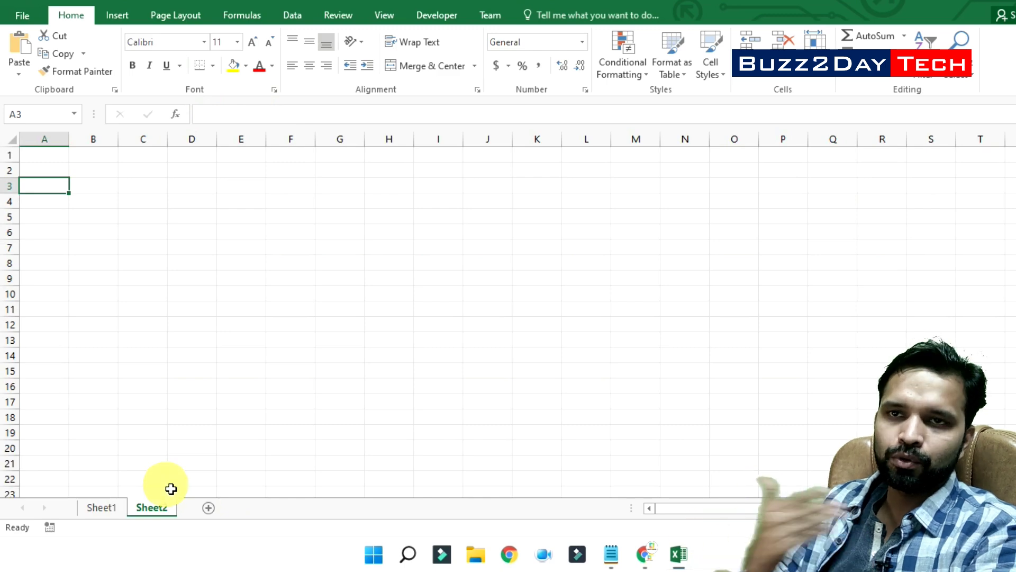
left_click(85, 507)
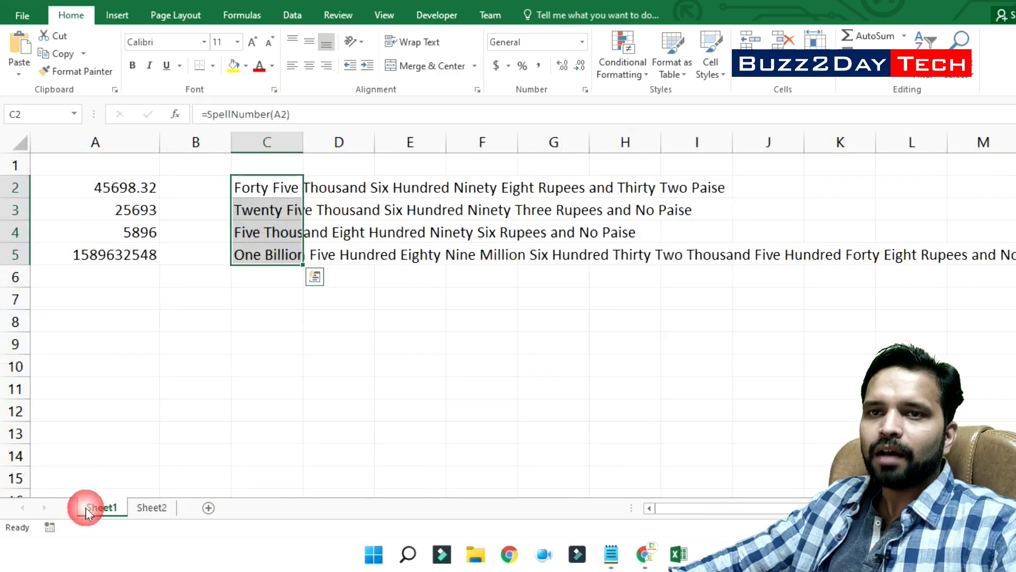
Open the Save As dialog for the workbook with the Desktop as the save location
left_click(29, 21)
left_click(29, 21)
left_click(30, 24)
left_click(24, 16)
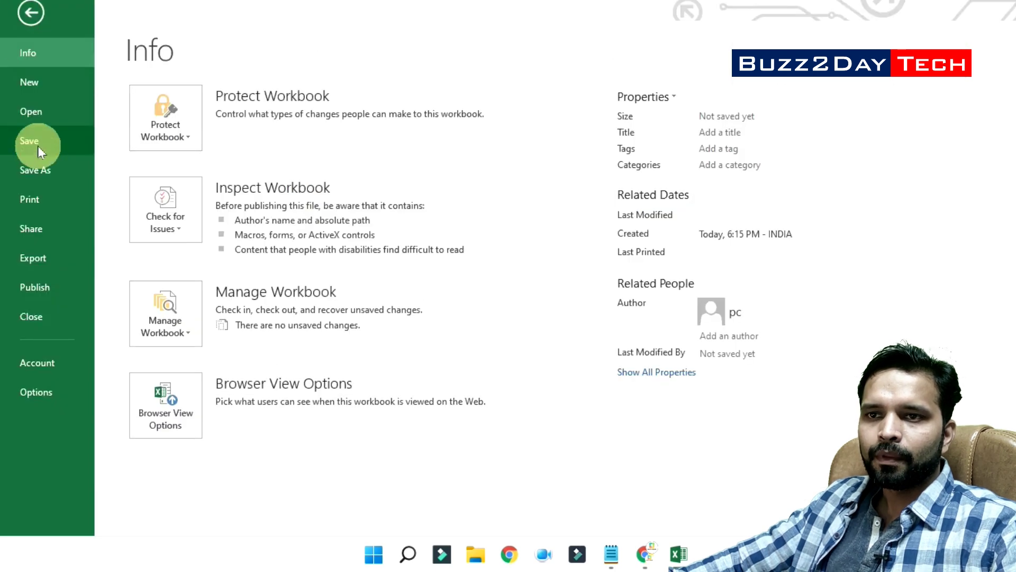
left_click(39, 175)
left_click(227, 157)
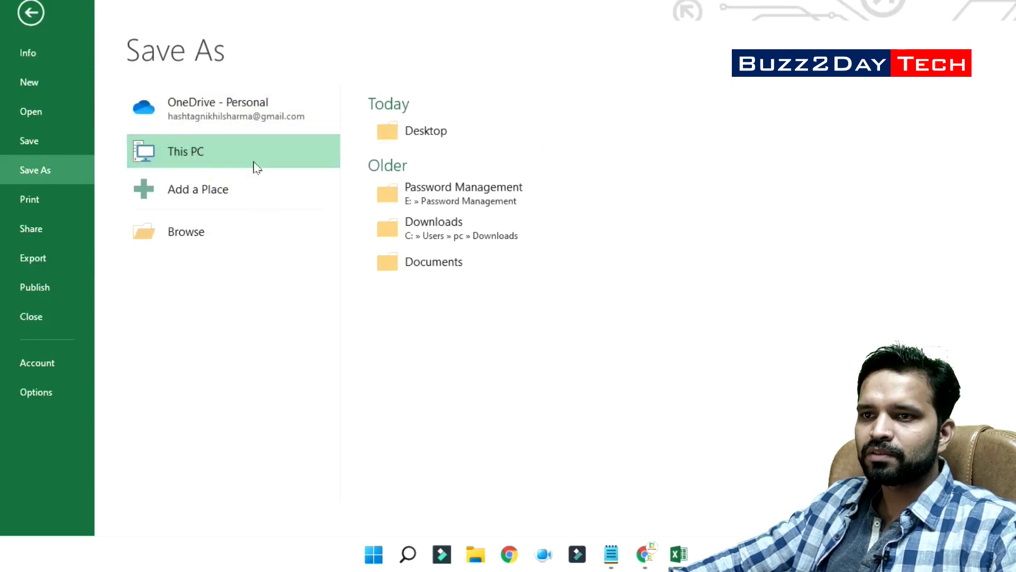
left_click(434, 139)
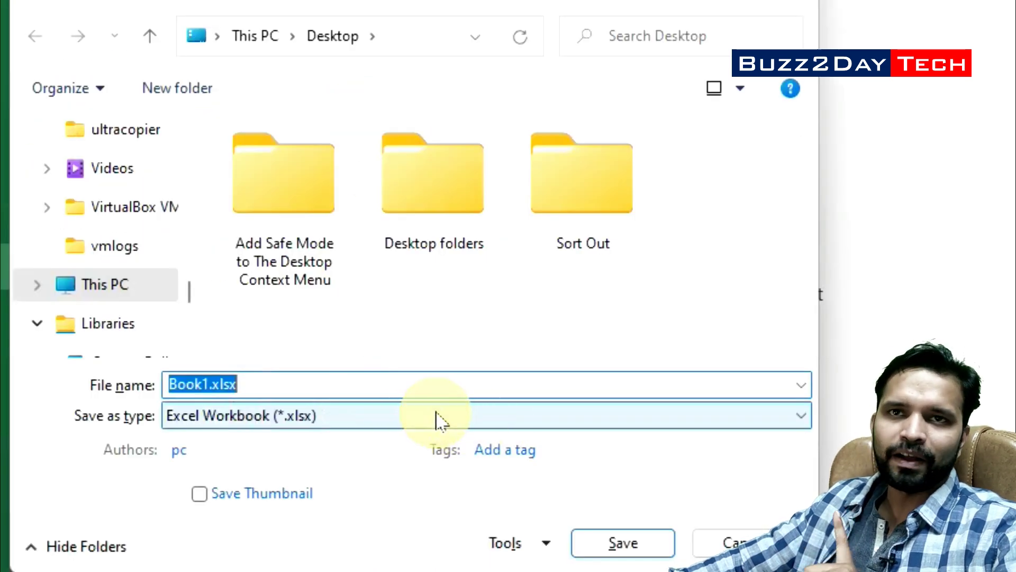
Save the workbook as an Excel Macro-Enabled Workbook (*.xlsm) named "Number to Word"
left_click(439, 421)
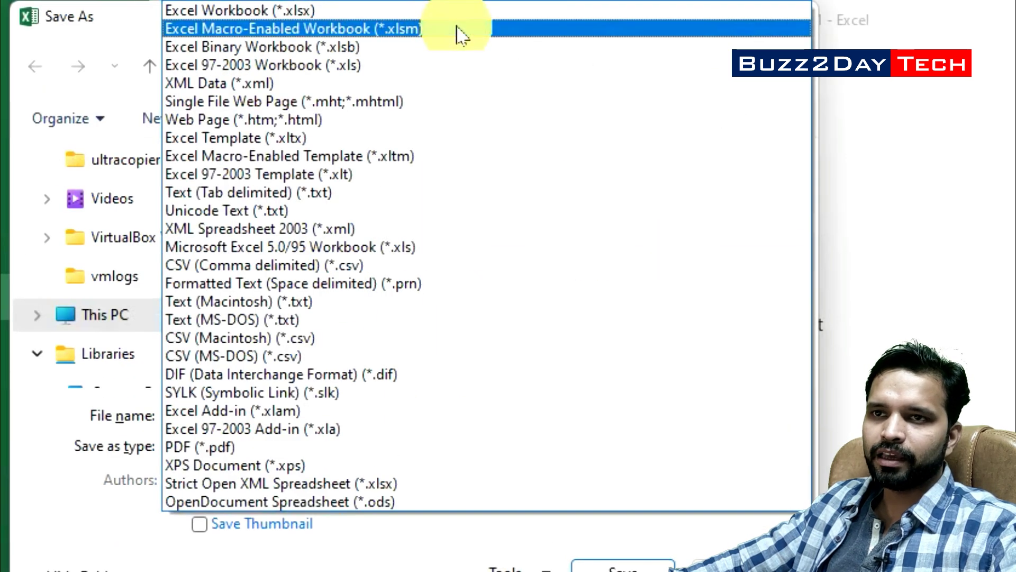
left_click(457, 31)
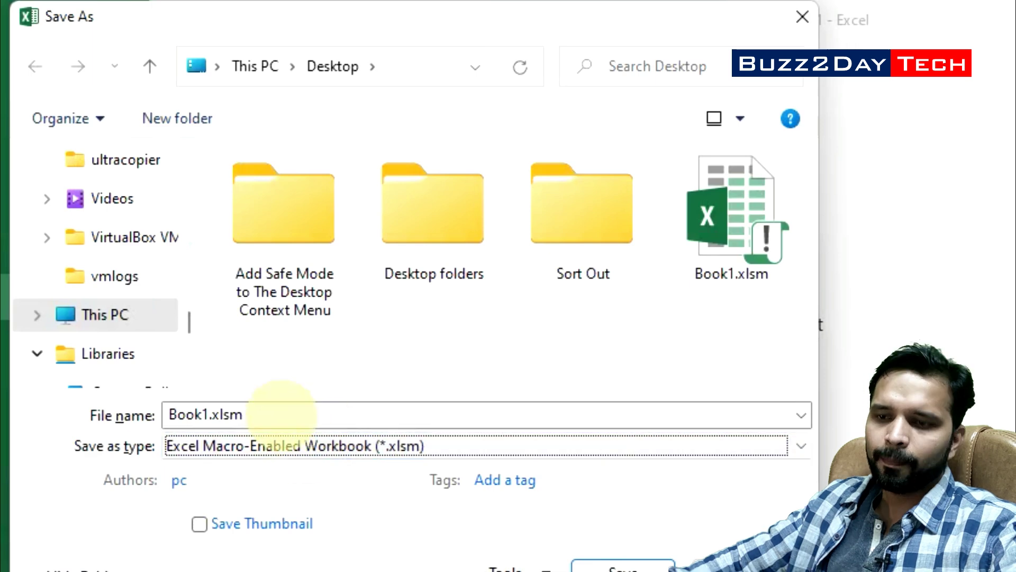
left_click(279, 413)
type("Number to Word")
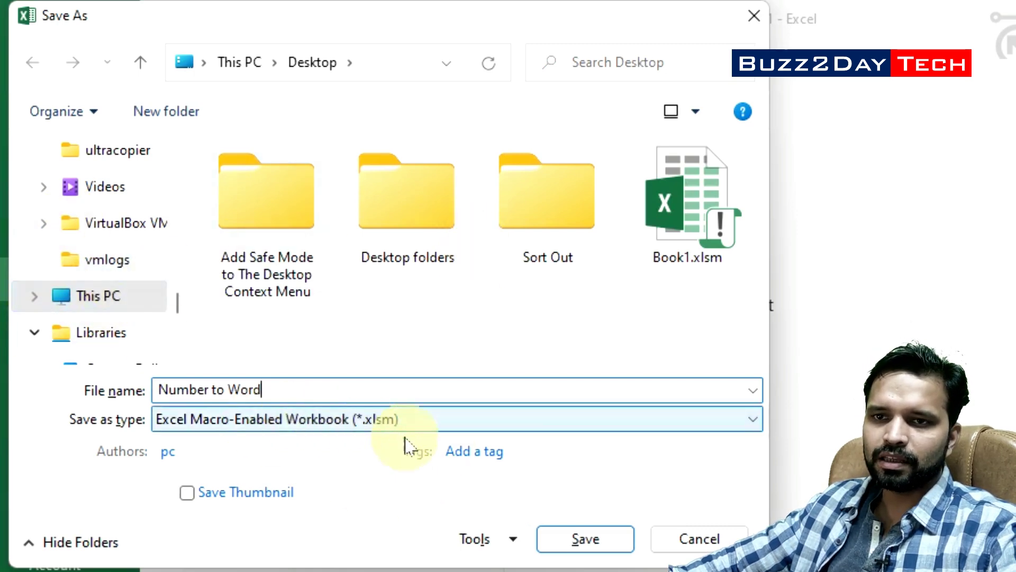
left_click(568, 538)
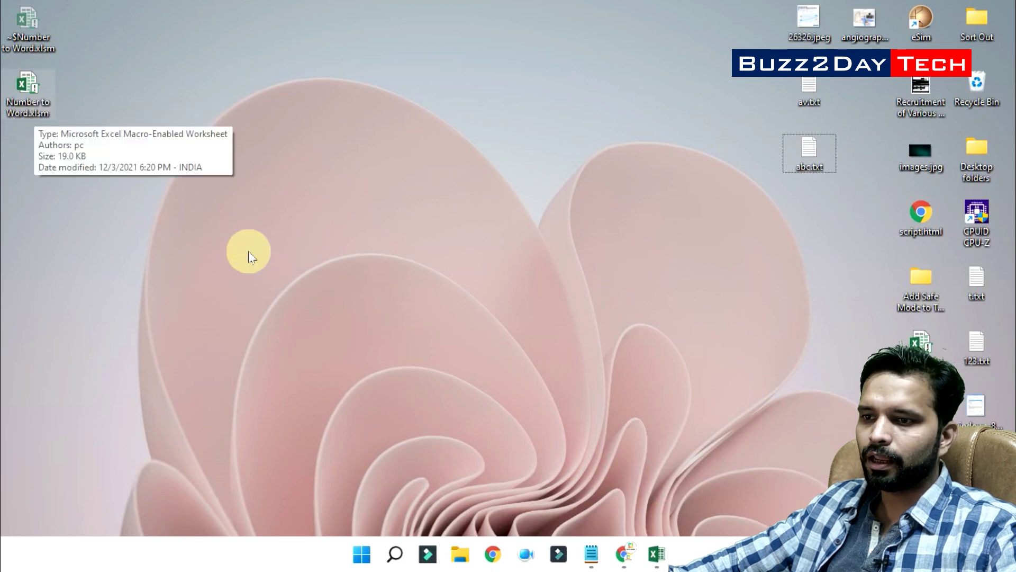
Close the Excel workbook and reopen Number to Word.xlsm from the desktop
left_click(656, 554)
left_click(995, 7)
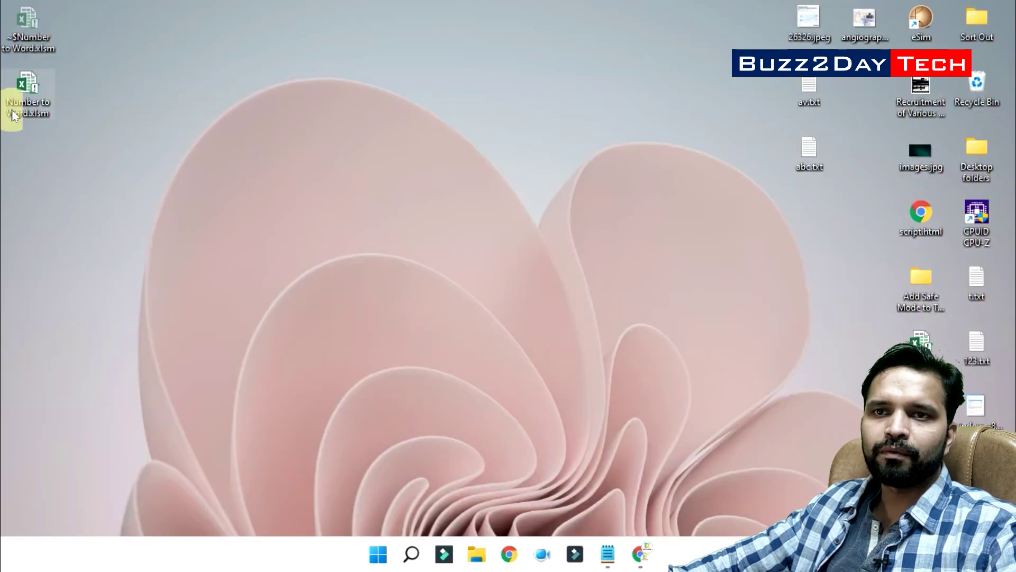
double_click(24, 88)
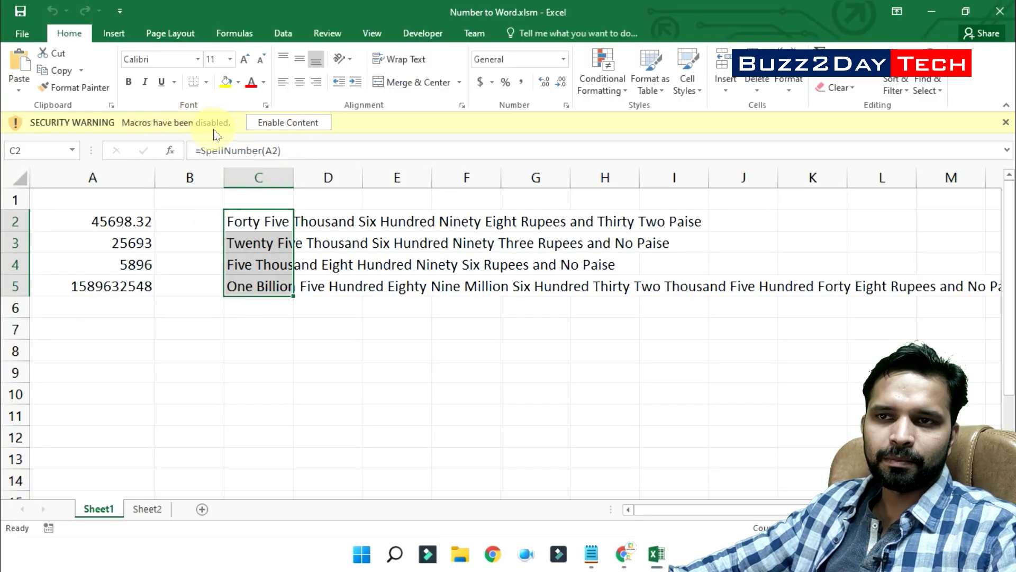
Enable the workbook's macro content and enter 25633 in cell A7 of Sheet1
left_click(309, 122)
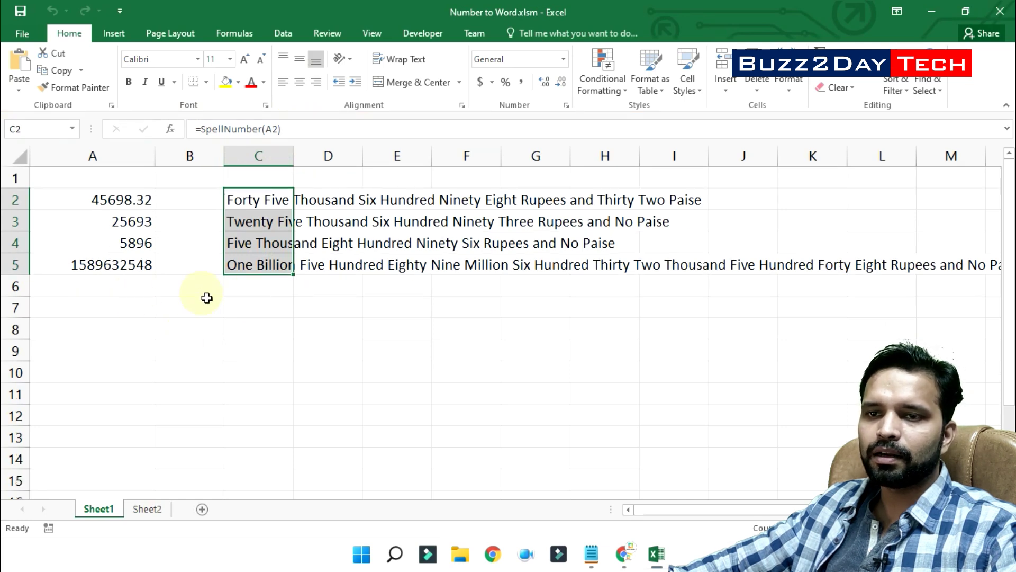
left_click(128, 293)
left_click(141, 311)
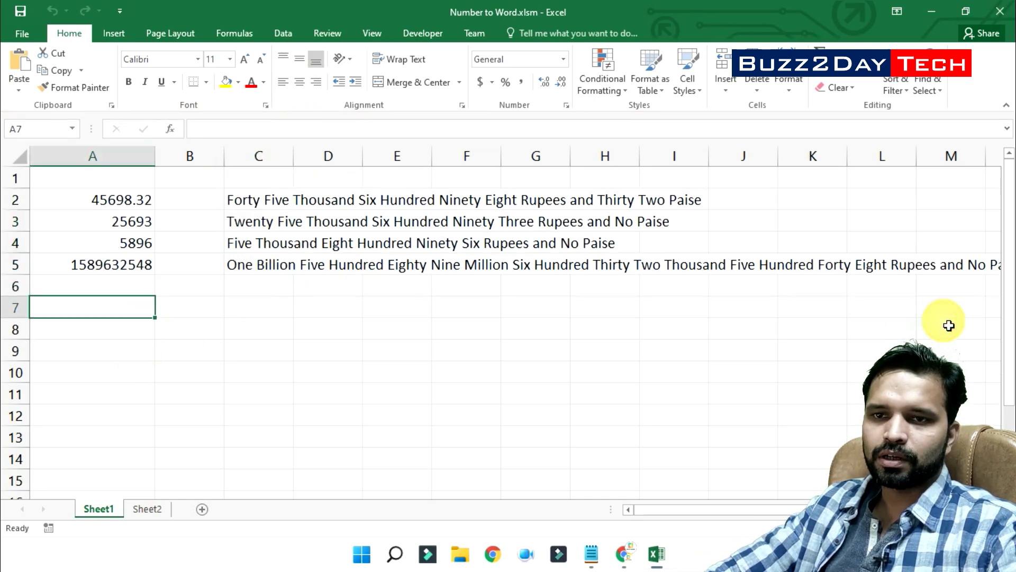
type("256")
key("Tab")
key("Tab")
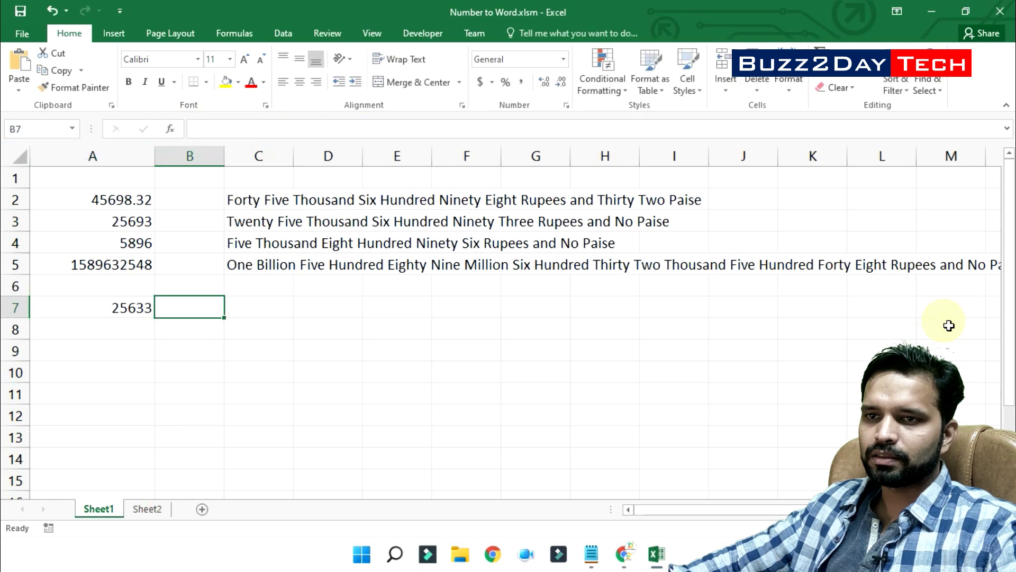
Fill the SpellNumber formula from C5 down to C11 and check the formula in C7
left_click(293, 270)
left_click_drag(301, 282, 295, 408)
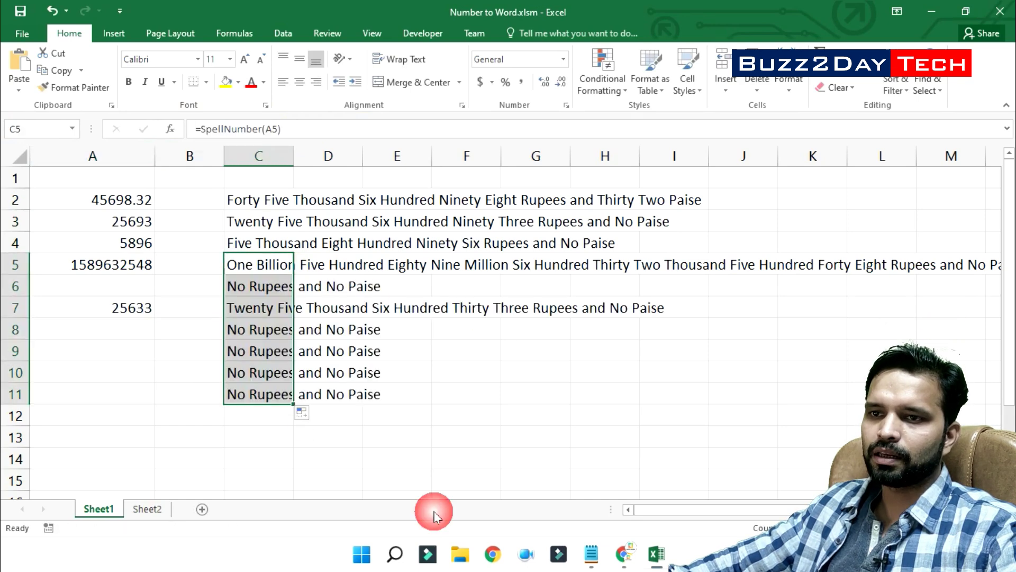
left_click(312, 318)
left_click(271, 316)
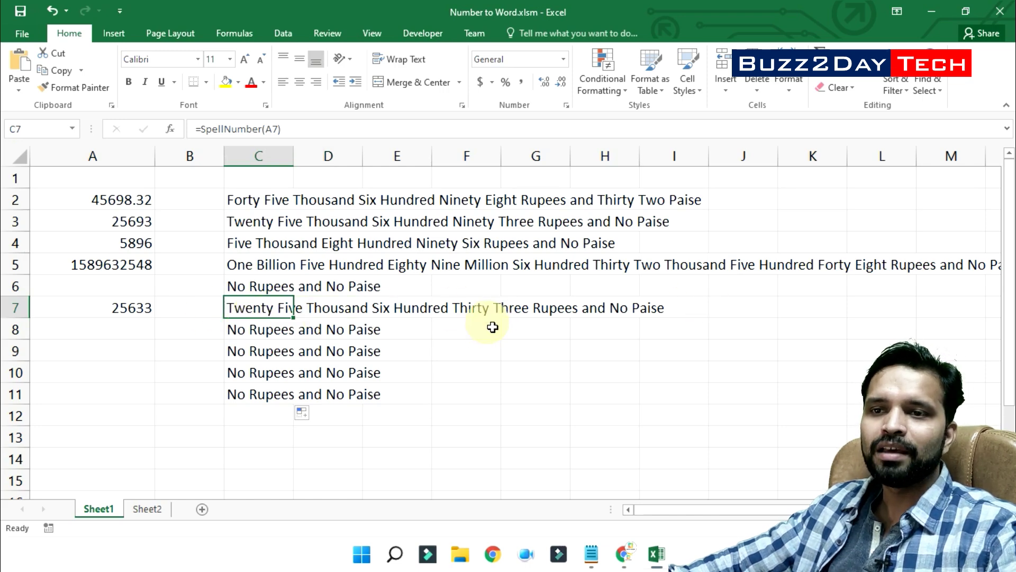
Leave cell A6 empty and close the Number to Word.xlsm workbook
double_click(117, 292)
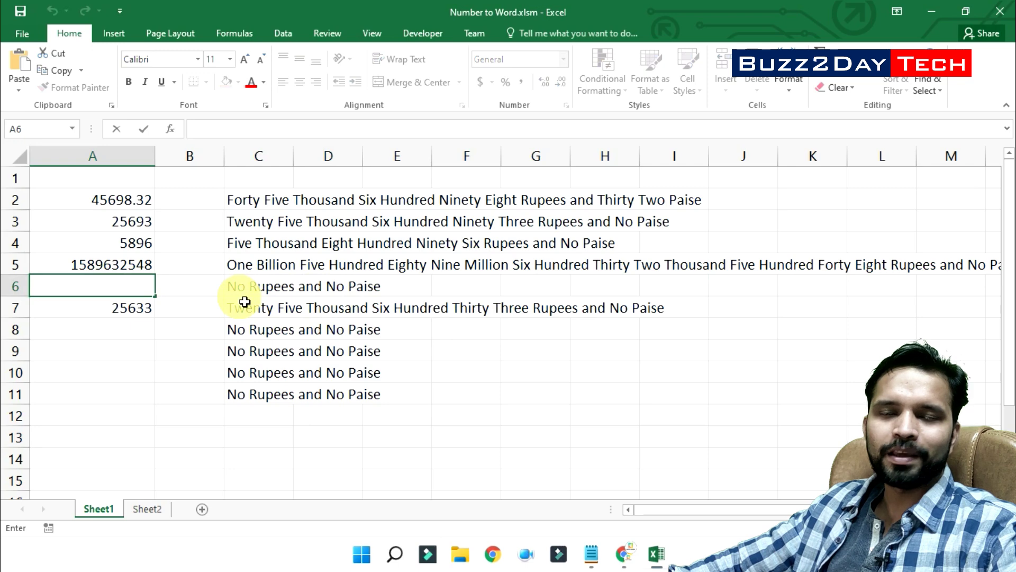
left_click(1000, 11)
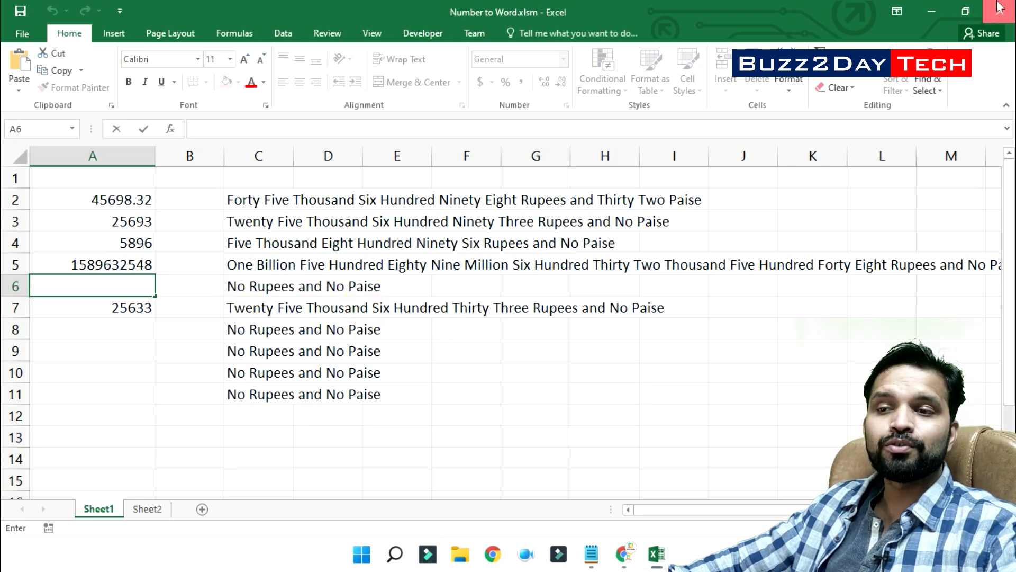
left_click(489, 290)
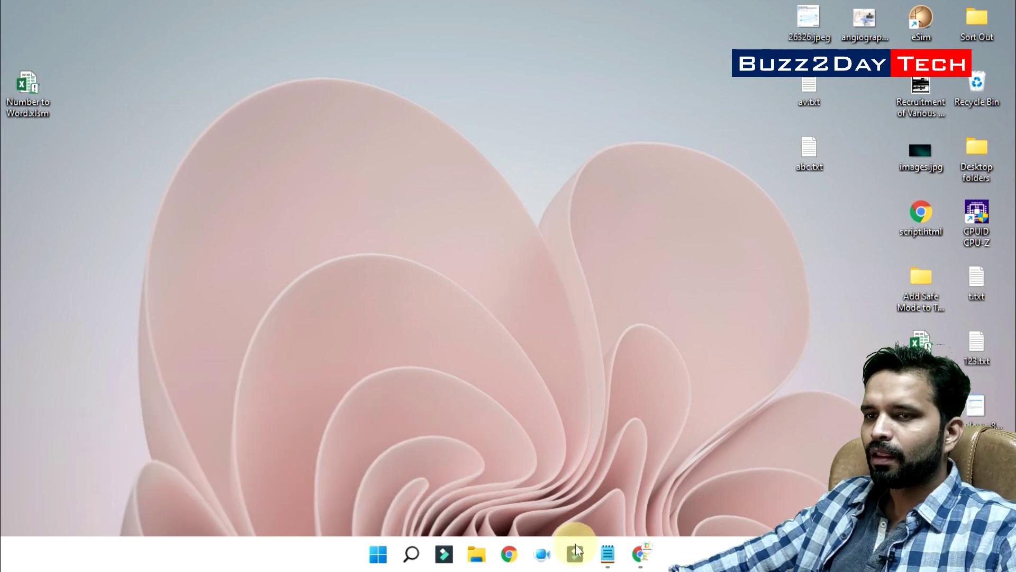
Switch to the VBA code in Notepad and examine the Rupees and Paise variables declared in the SpellNumber function
left_click(608, 555)
scroll(513, 316, "up", 20)
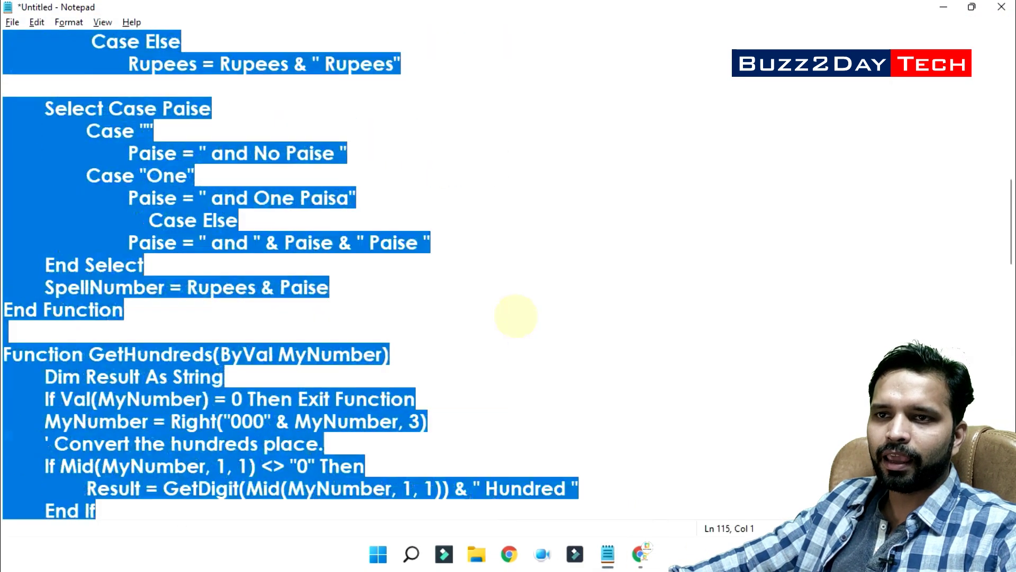
left_click(337, 130)
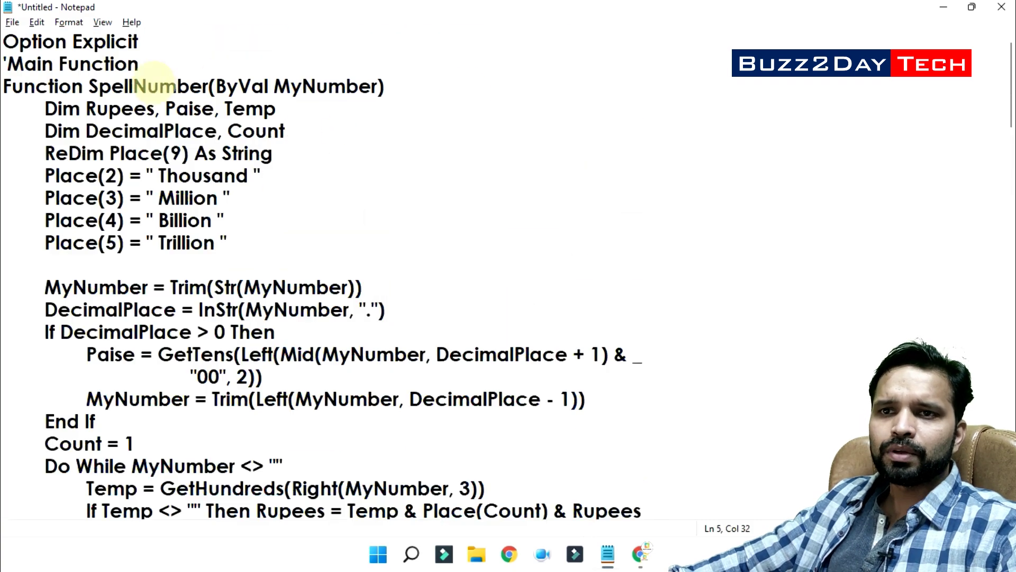
double_click(95, 110)
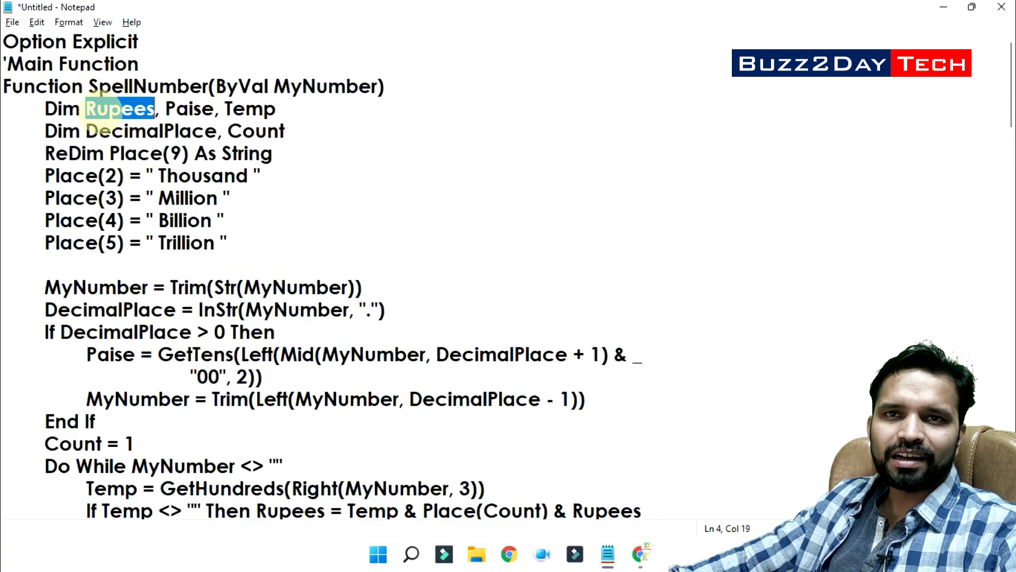
left_click(85, 108)
key("shift+Right")
key("shift+Right")
key("shift+Right")
key("shift+Right")
key("shift+Right")
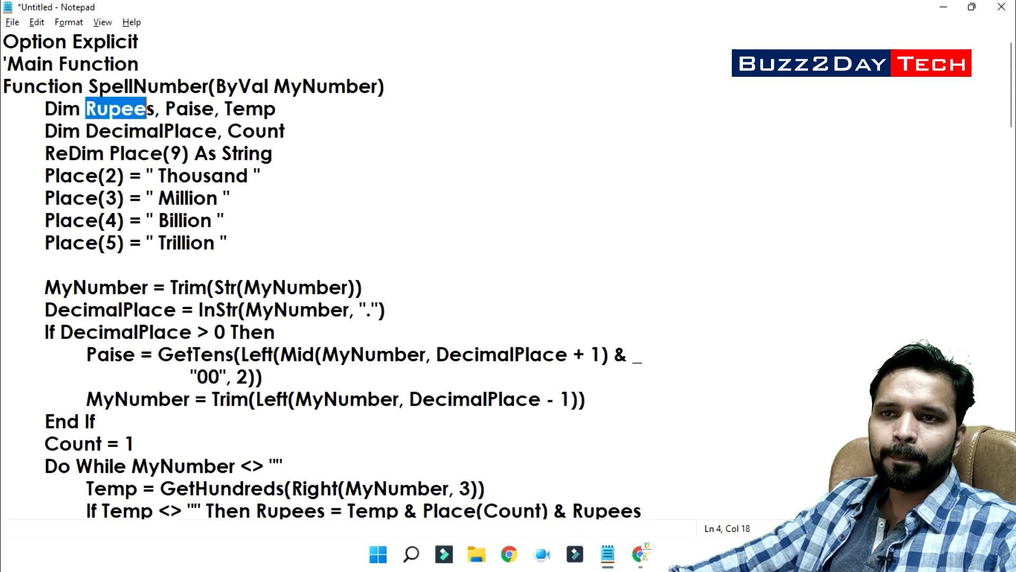
left_click_drag(159, 108, 215, 109)
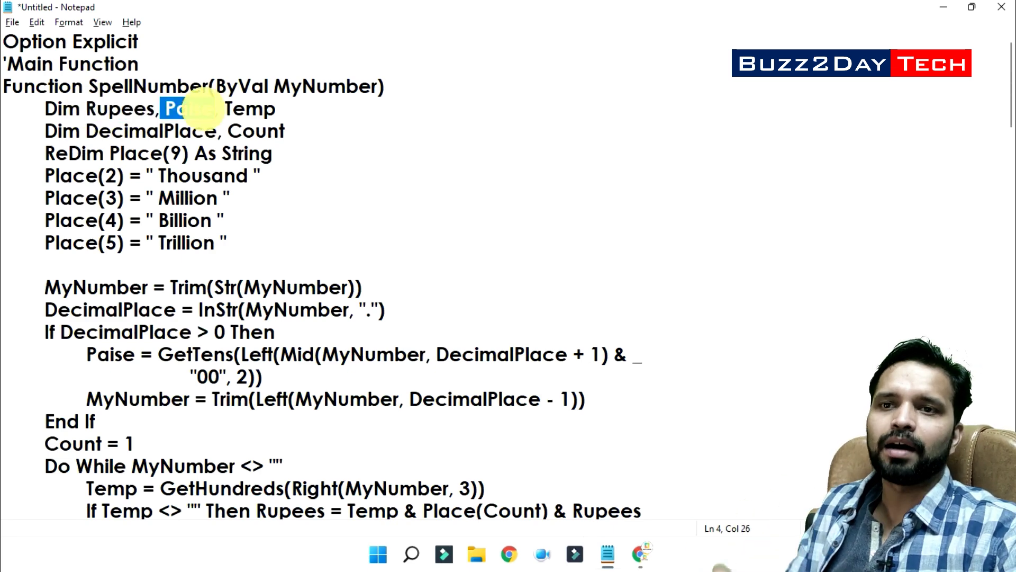
mouse_move(85, 109)
left_mouse_down()
mouse_move(165, 108)
mouse_move(89, 108)
left_mouse_up()
left_click(150, 103)
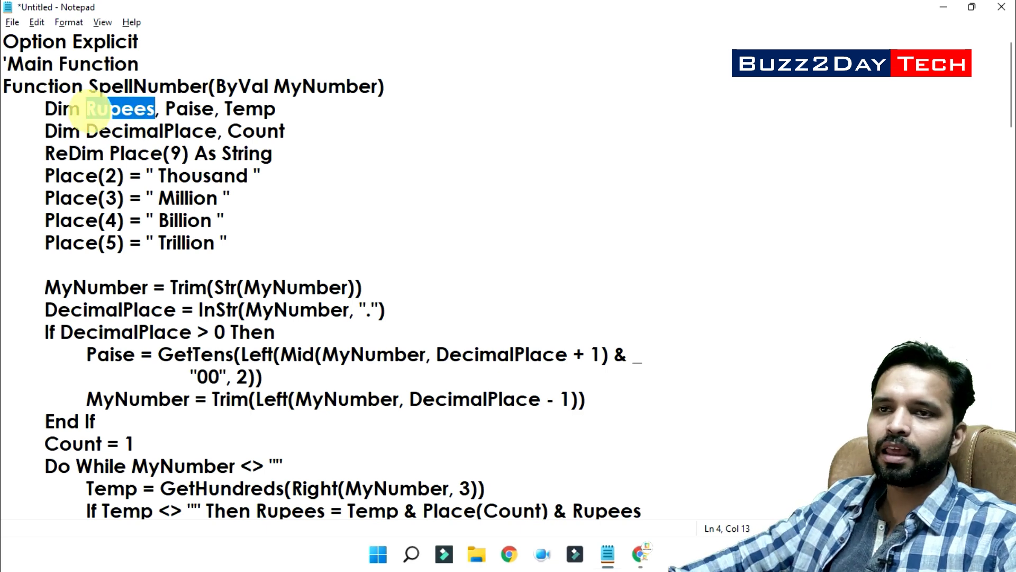
left_click_drag(165, 109, 200, 110)
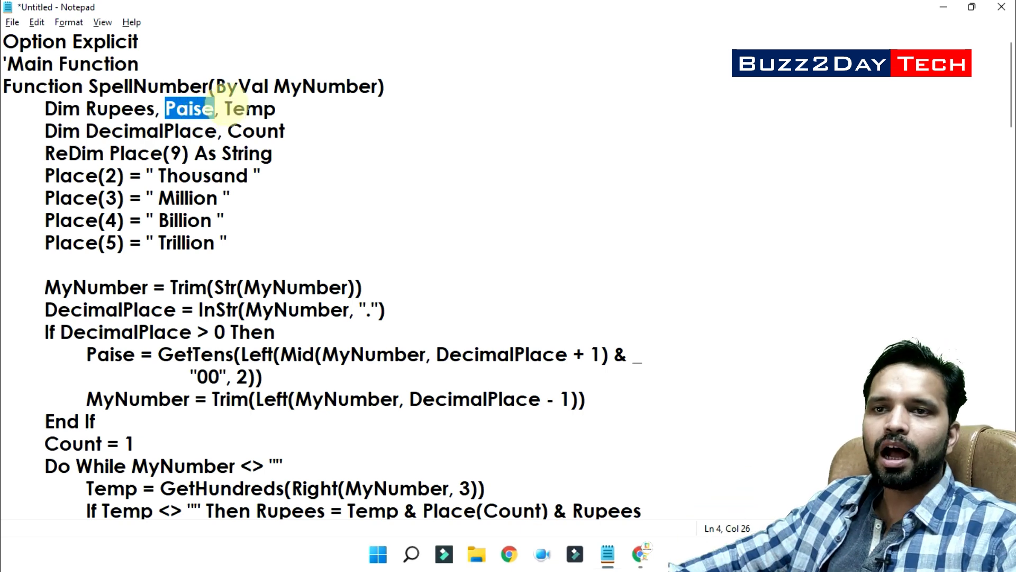
left_click_drag(87, 110, 159, 111)
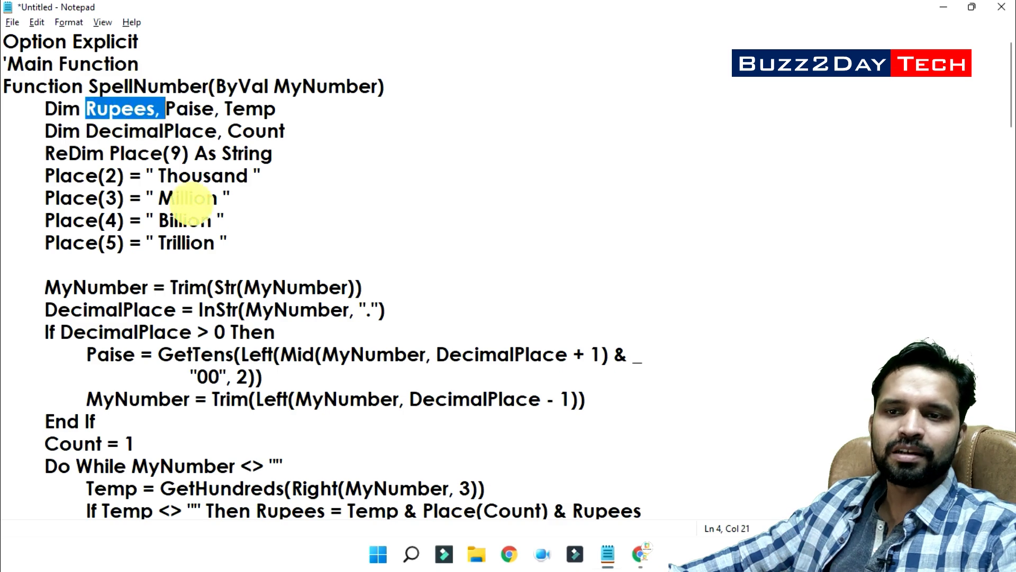
Examine where the Rupees currency name is used in the Select Case Rupees block
scroll(426, 324, "down", 5)
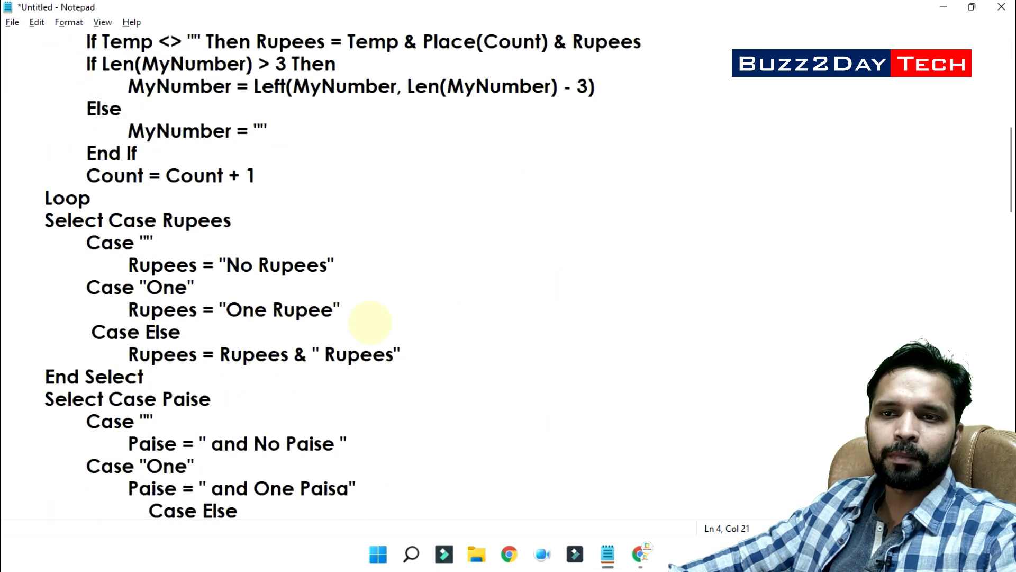
scroll(177, 286, "up", 3)
scroll(177, 286, "down", 3)
double_click(174, 255)
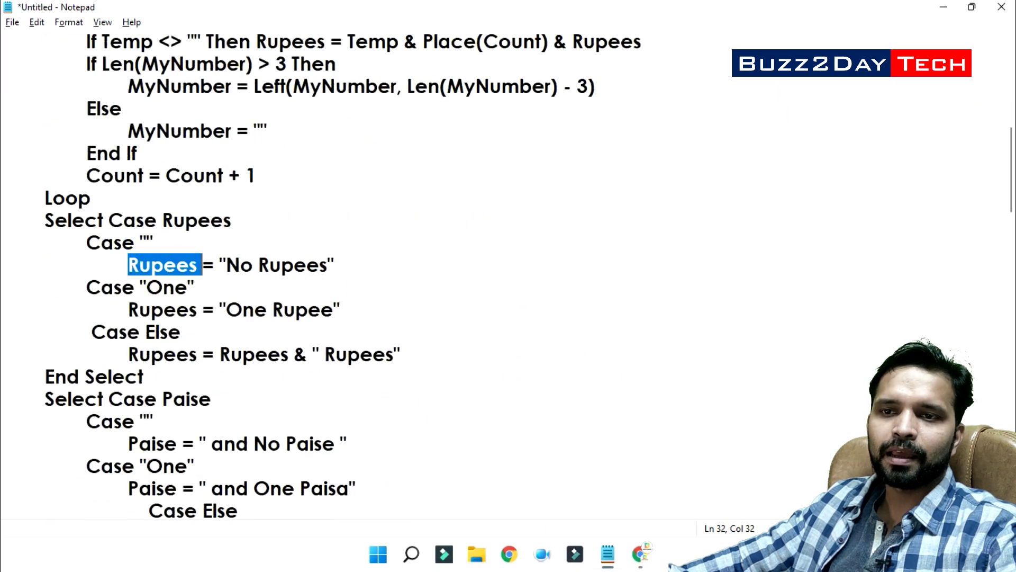
left_click(168, 311)
scroll(487, 324, "up", 7)
left_click(80, 64)
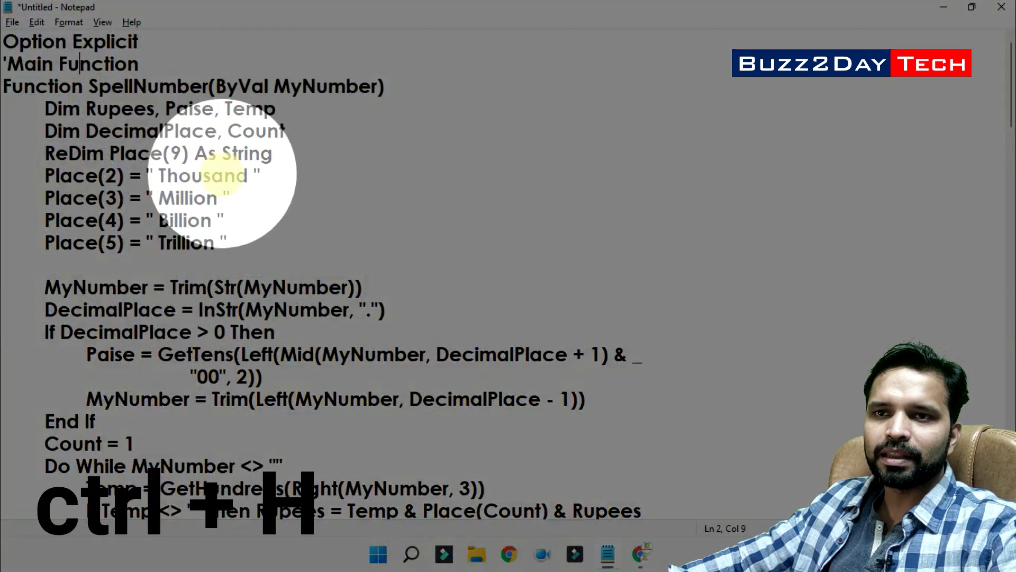
Set up a find and replace of Rupees with Dollars, find the first match, and close the Replace dialog without replacing
key("ctrl+h")
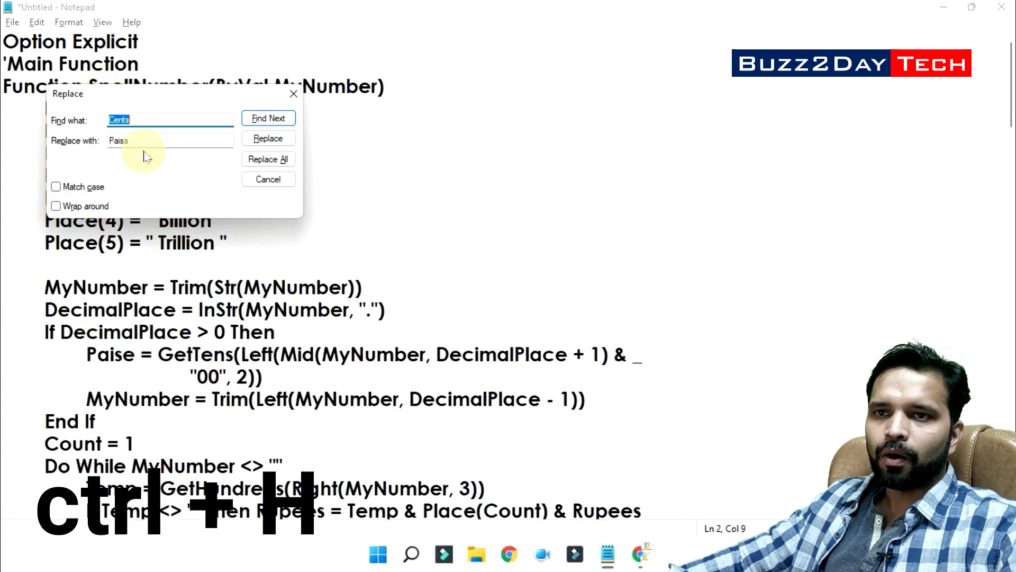
left_click_drag(176, 106, 563, 197)
type("R")
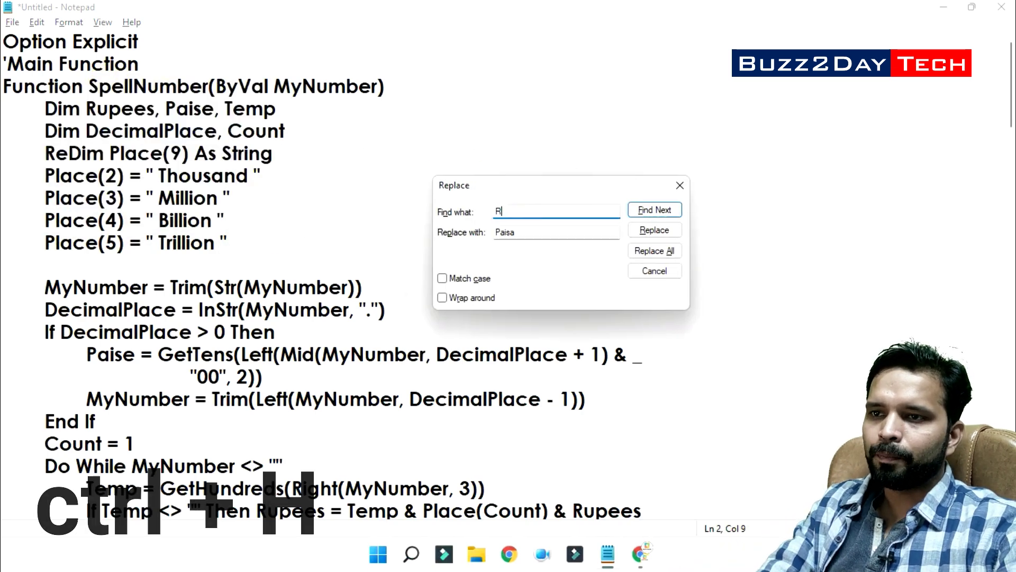
type("upees")
key("Tab")
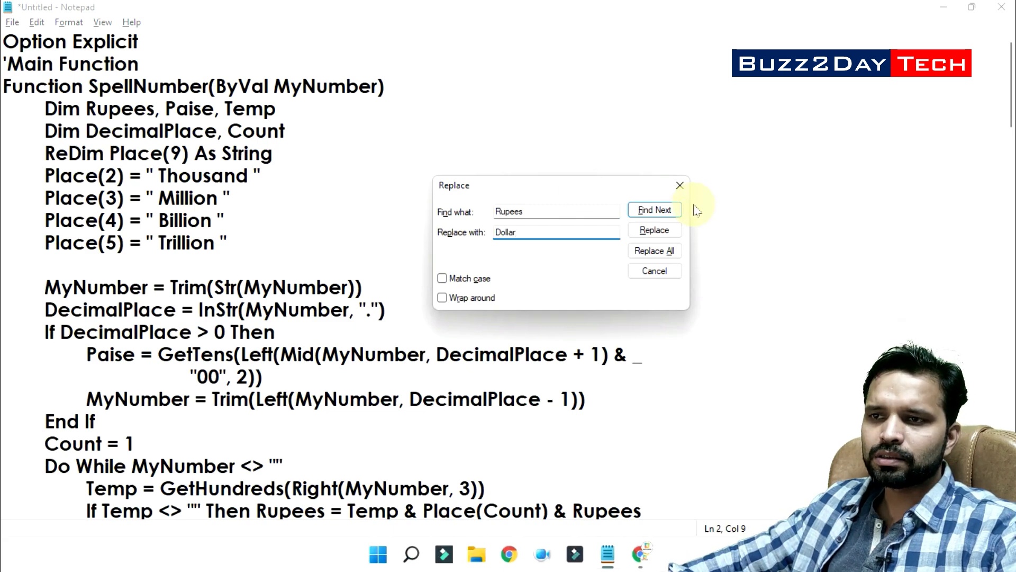
left_click(655, 210)
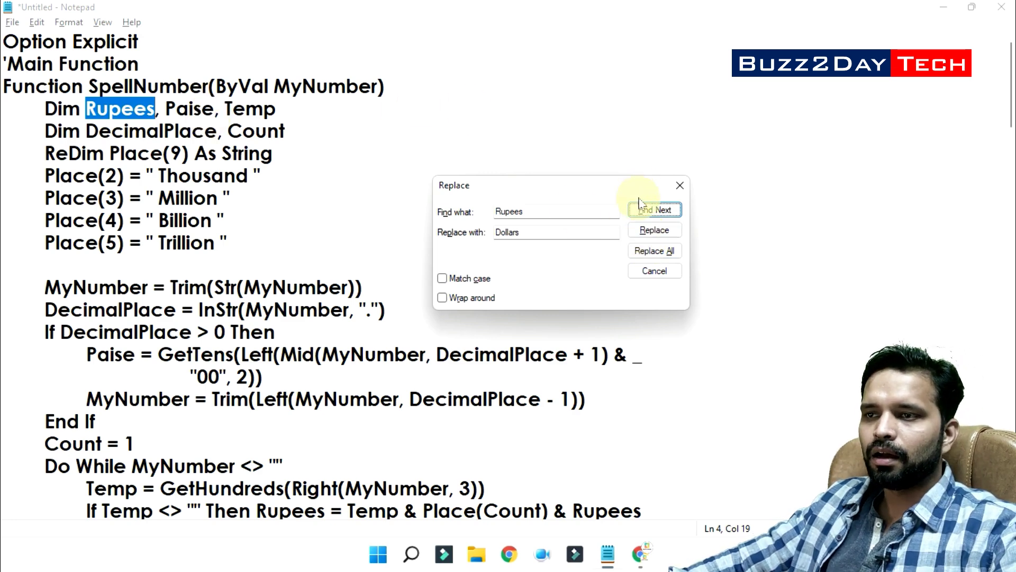
left_click(674, 187)
left_click(674, 186)
Close the untitled VBA code file without saving its changes
scroll(273, 200, "down", 7)
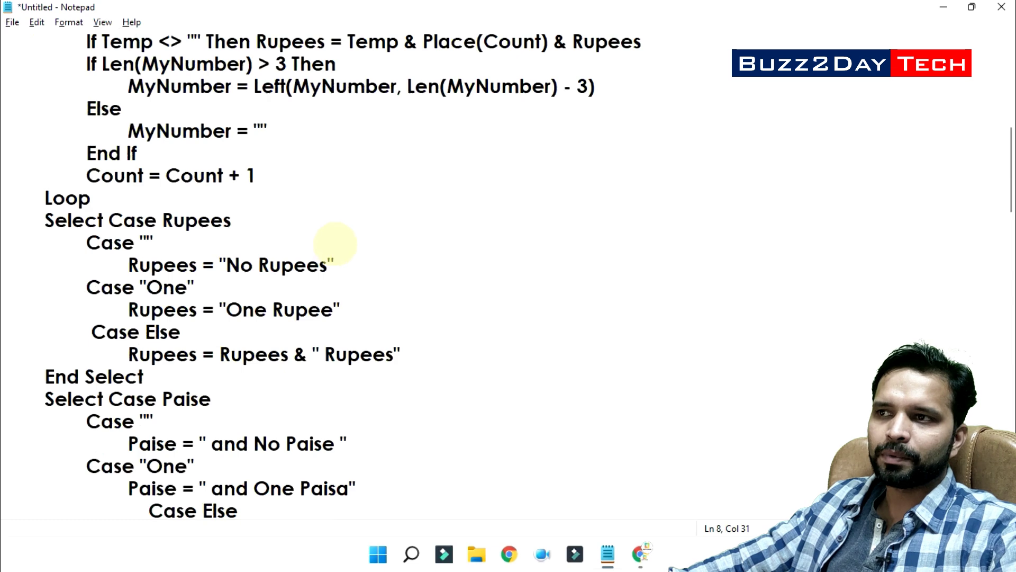
left_click(1002, 8)
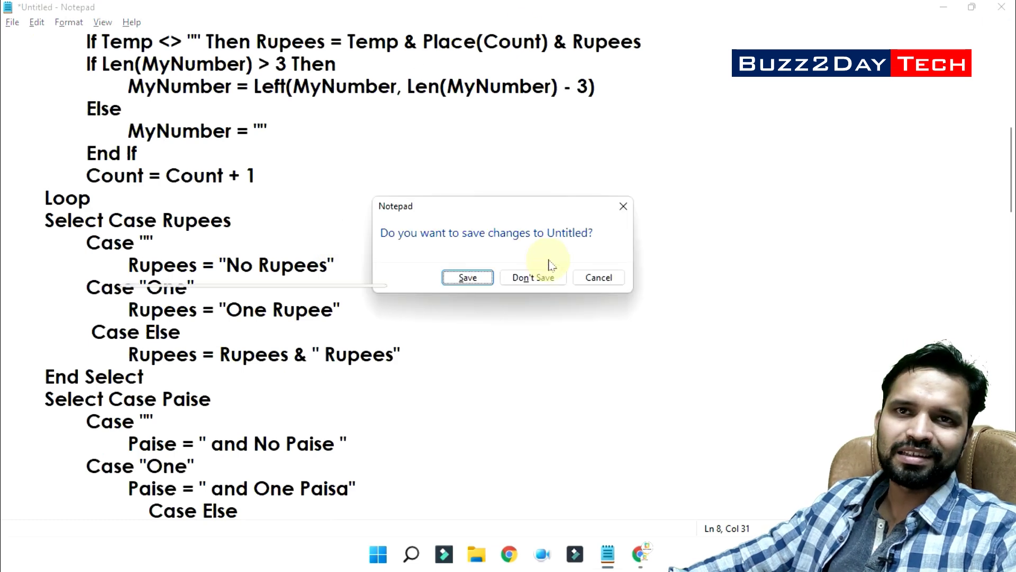
left_click(535, 276)
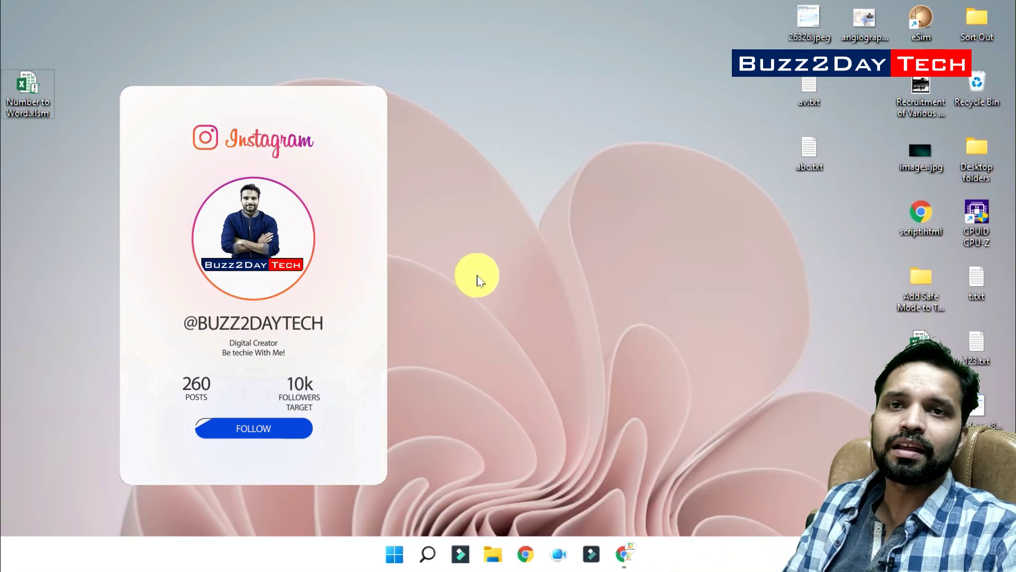